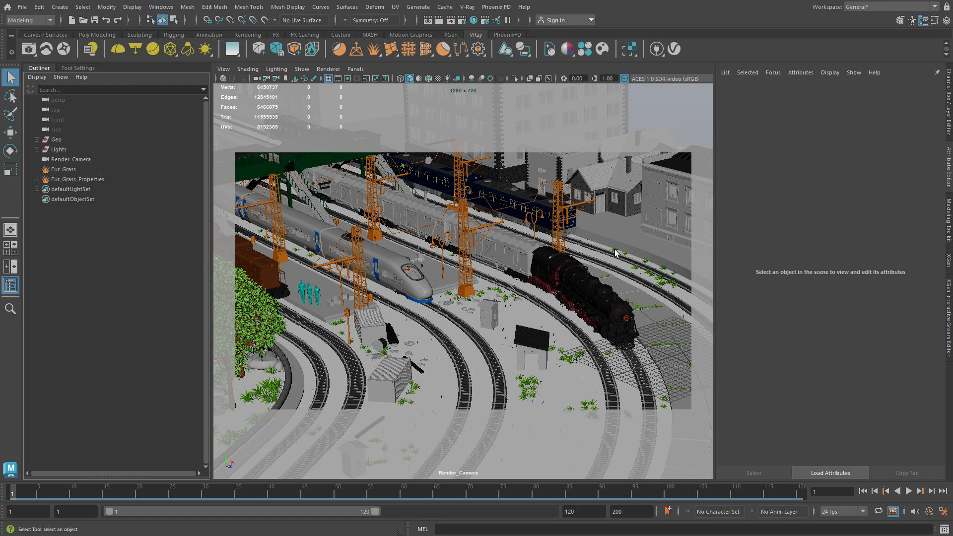
# Add a Light Mix render element to the V-Ray render settings and group it by Instanced lights
pyautogui.click(463, 21)
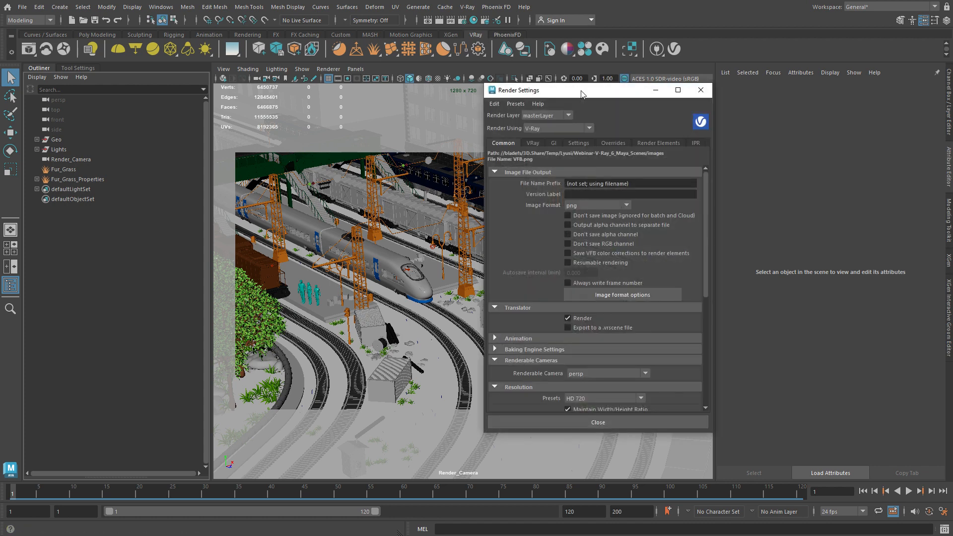
pyautogui.click(652, 143)
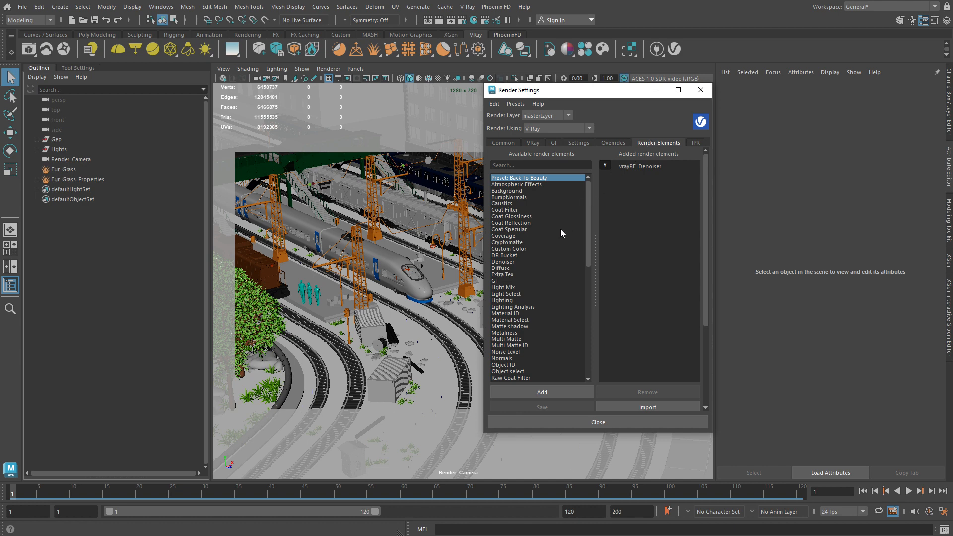
pyautogui.click(516, 287)
pyautogui.click(546, 392)
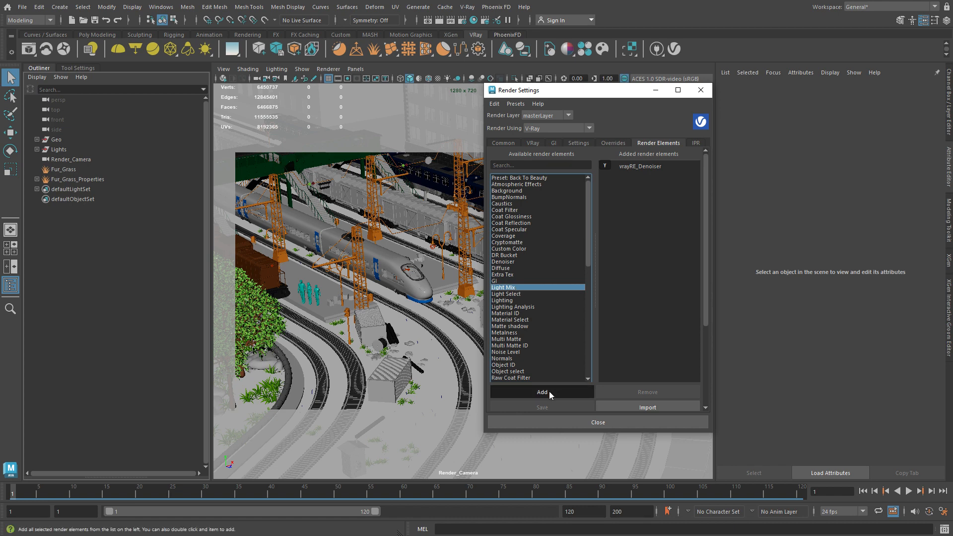
pyautogui.click(644, 177)
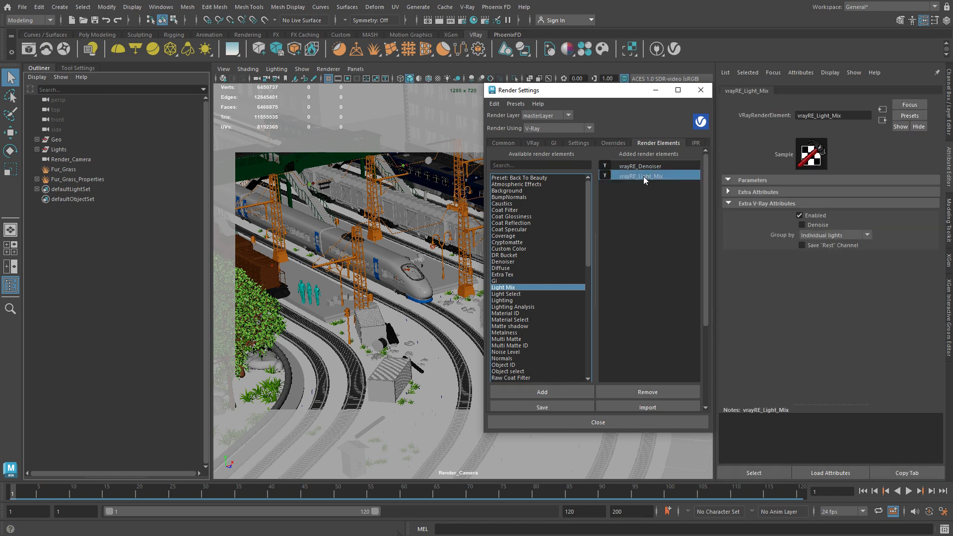
pyautogui.click(830, 236)
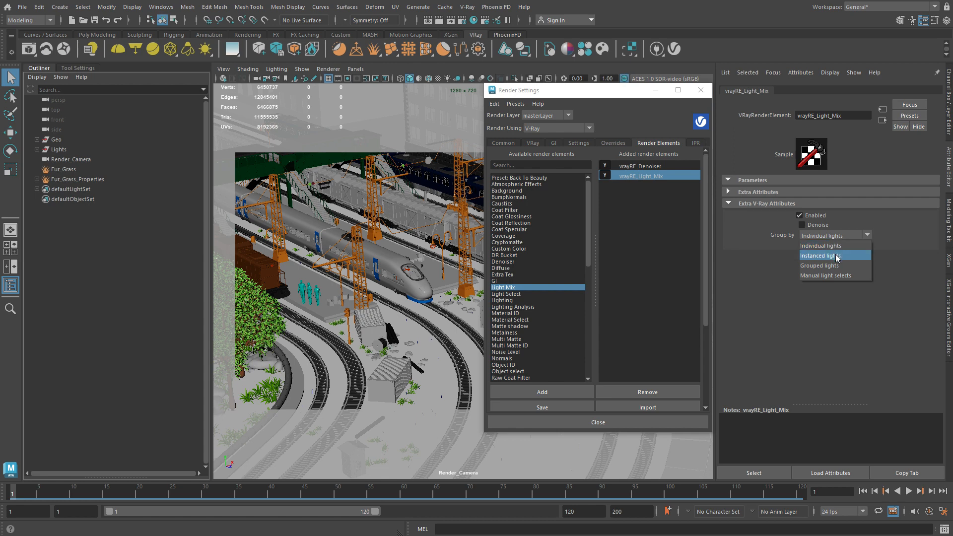
pyautogui.click(837, 257)
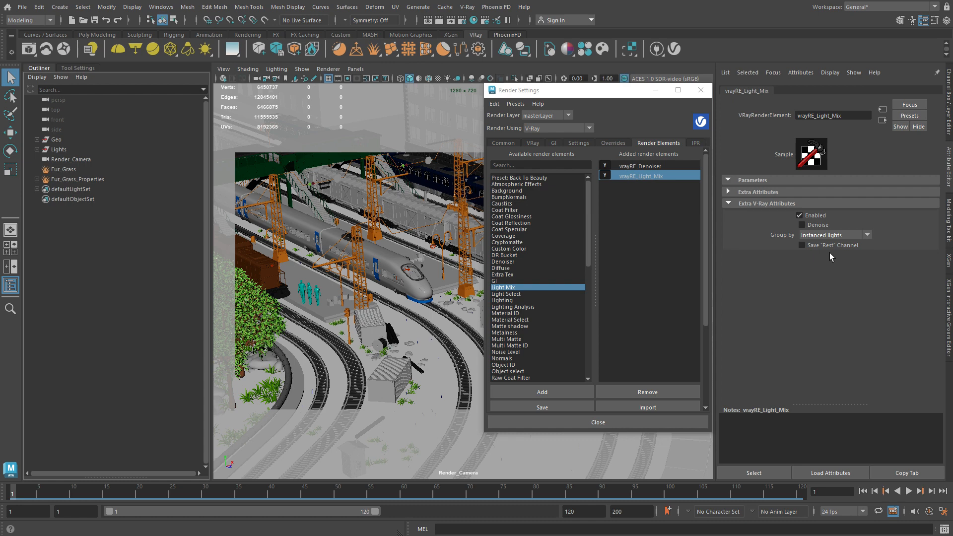
# Add the Back To Beauty preset elements and a Cryptomatte render element
pyautogui.click(535, 177)
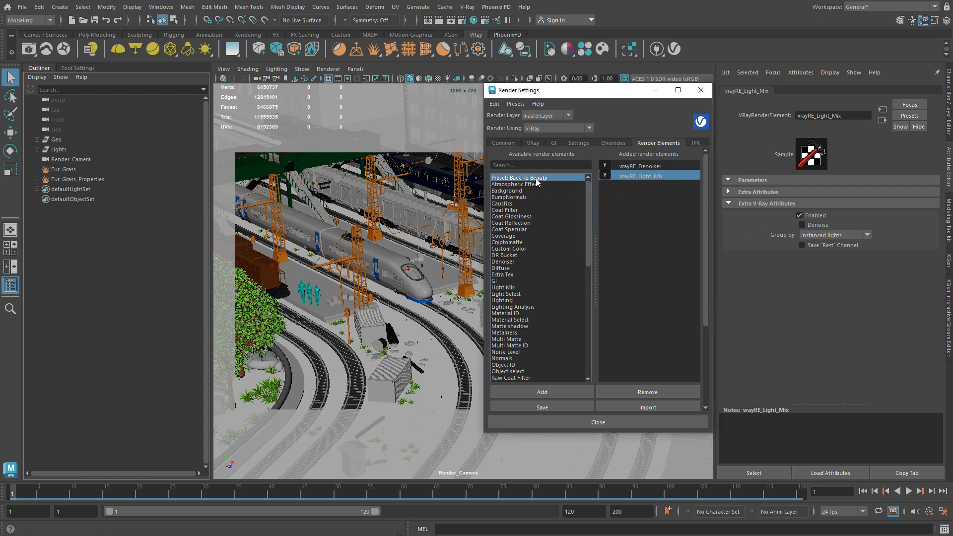
pyautogui.click(559, 394)
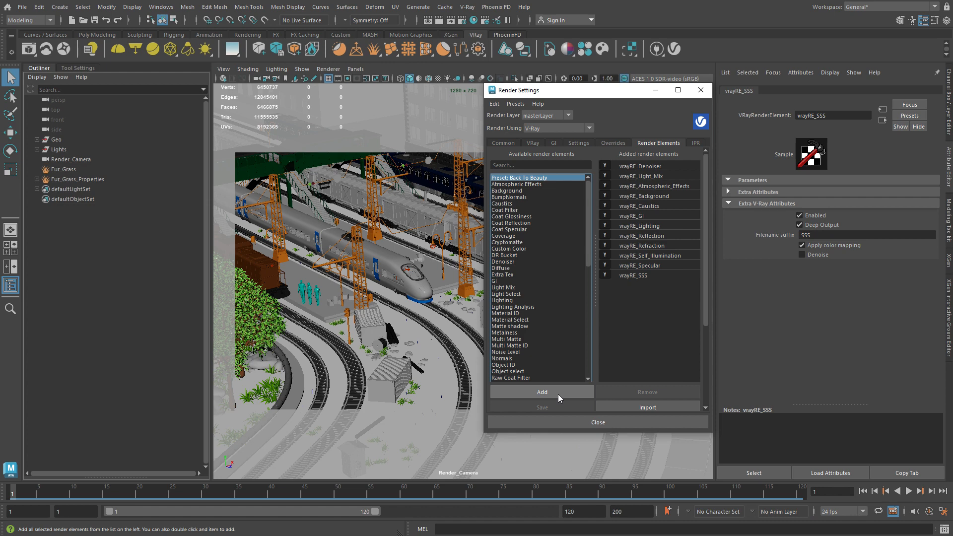
pyautogui.click(524, 243)
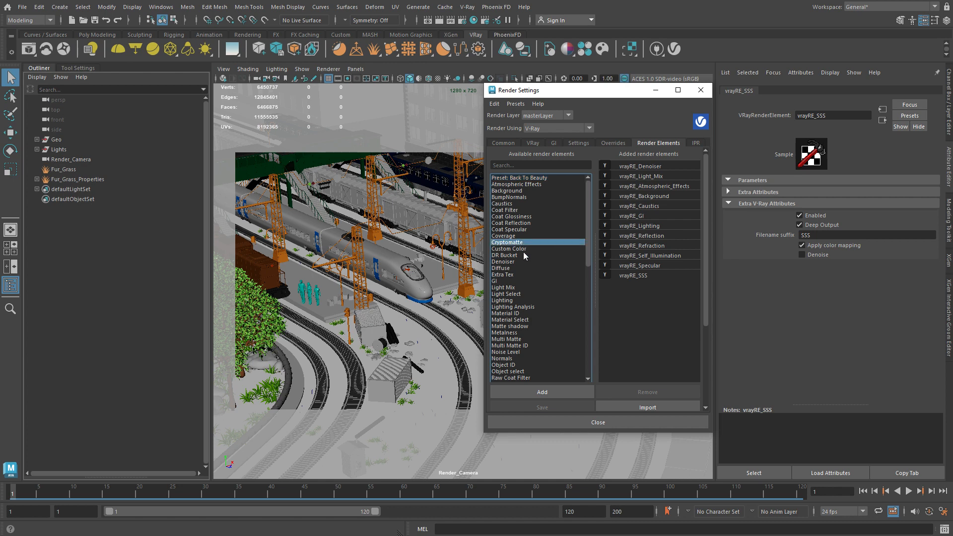
pyautogui.click(557, 392)
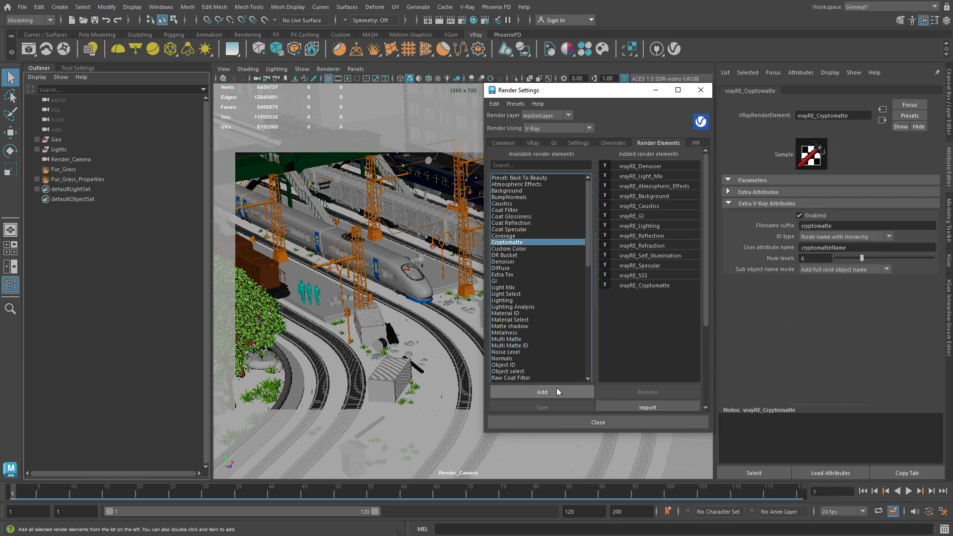
# Set the Cryptomatte element's ID type to Material name and close the render settings
pyautogui.click(646, 287)
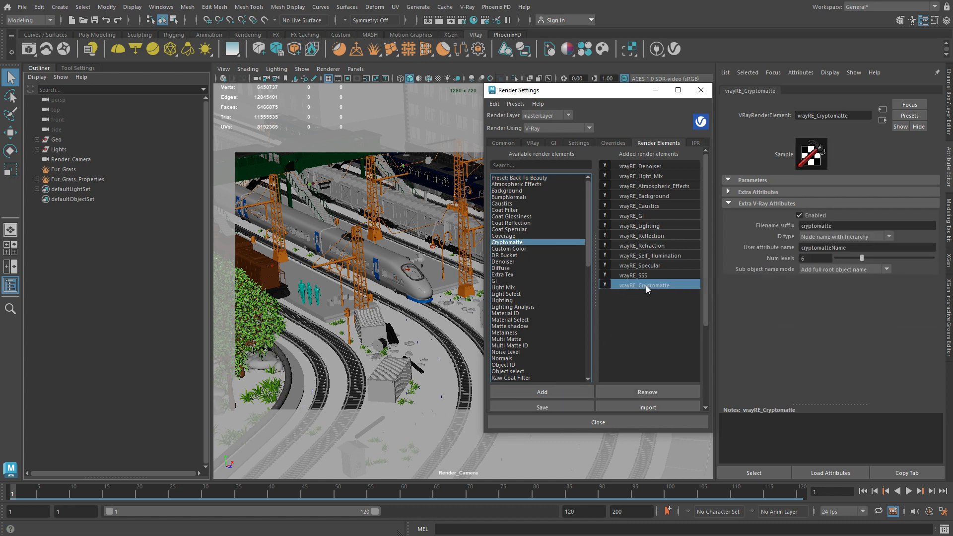
pyautogui.click(826, 236)
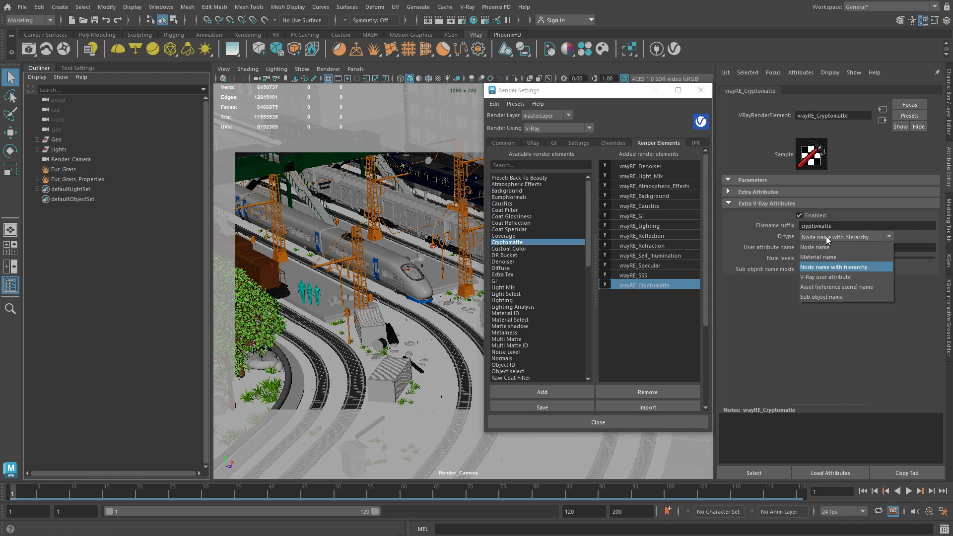
pyautogui.click(844, 258)
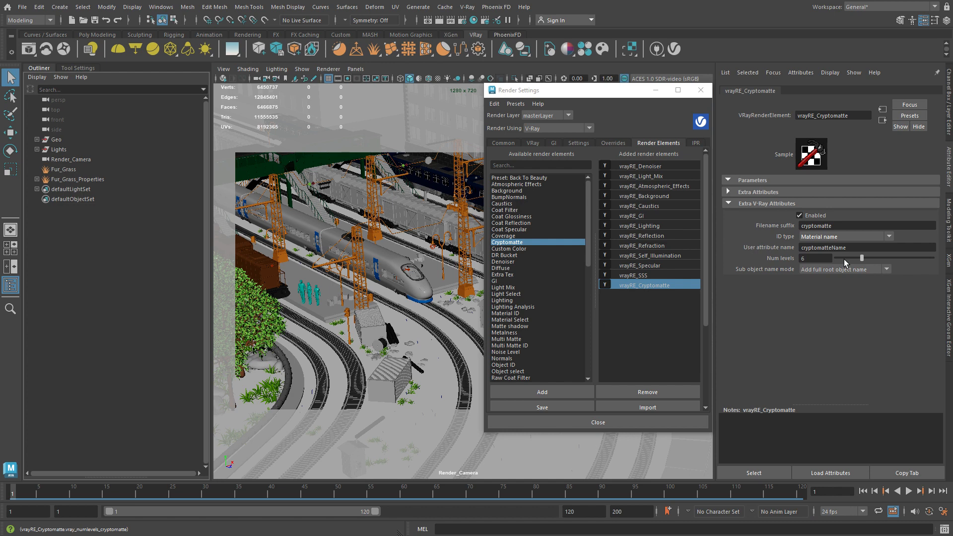
pyautogui.click(701, 90)
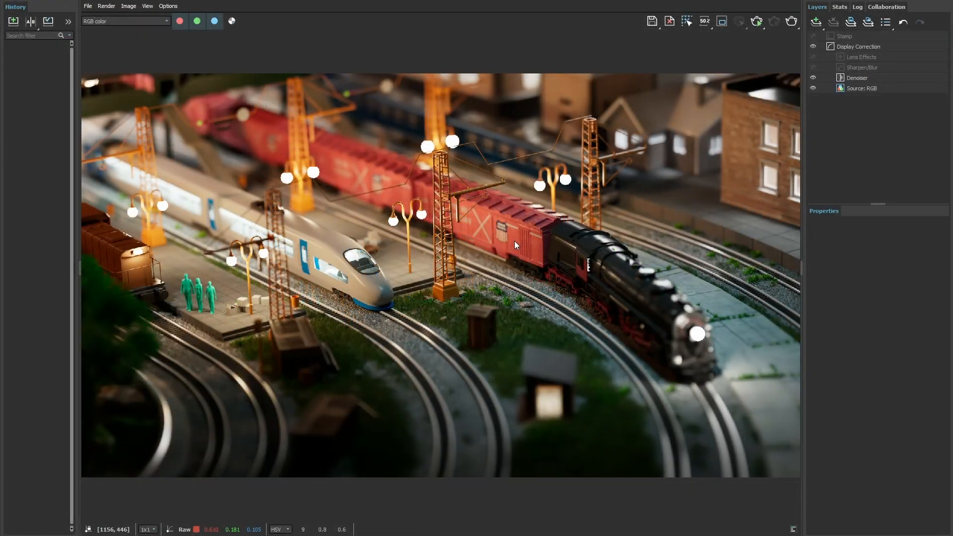
# View the specular channel of the finished render and return to the RGB color channel
pyautogui.click(167, 21)
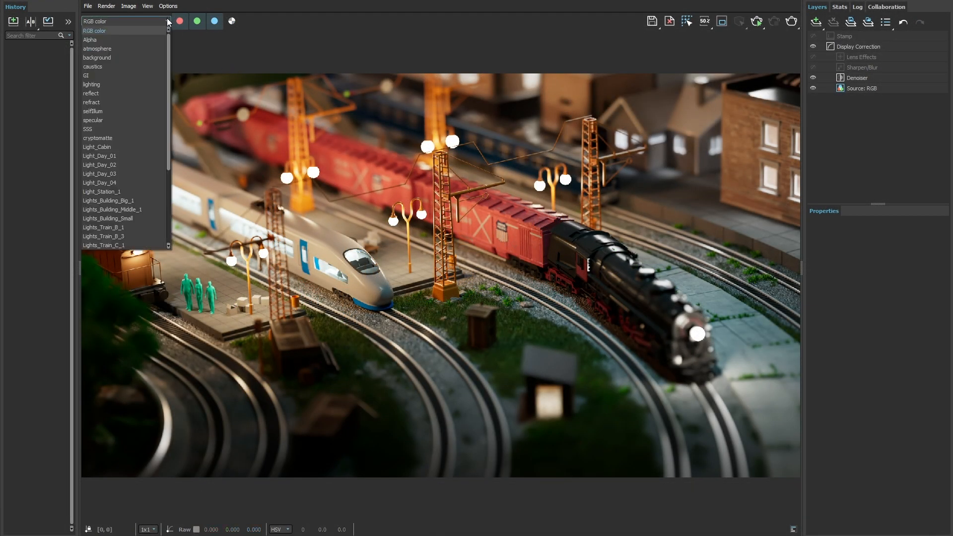
pyautogui.click(145, 120)
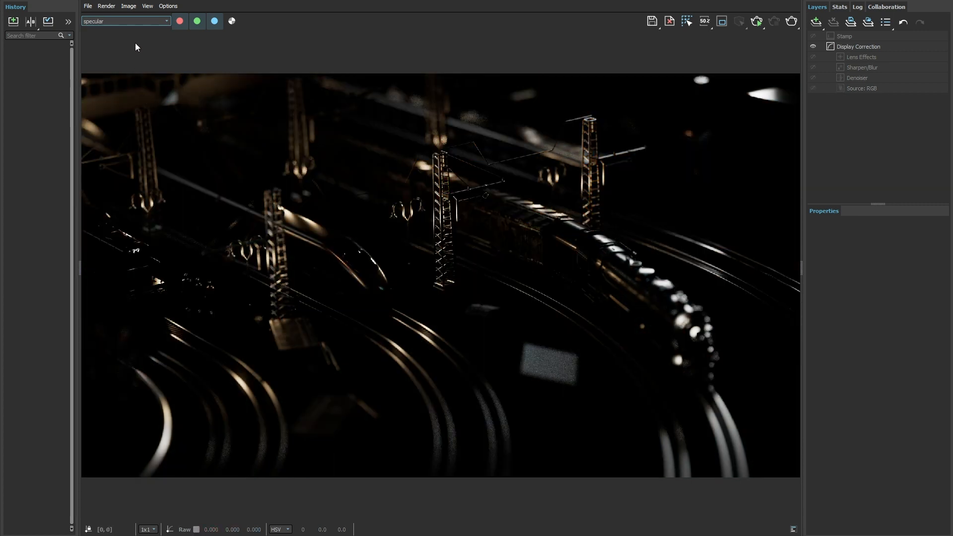
pyautogui.click(137, 23)
pyautogui.click(135, 30)
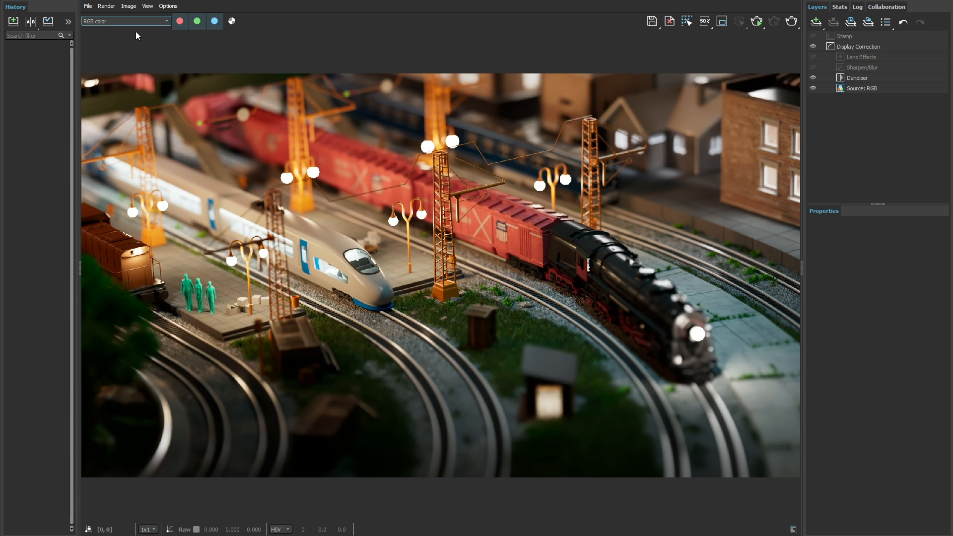
# Review the frame buffer's history settings, including the project path option, and close them
pyautogui.click(167, 7)
pyautogui.click(177, 17)
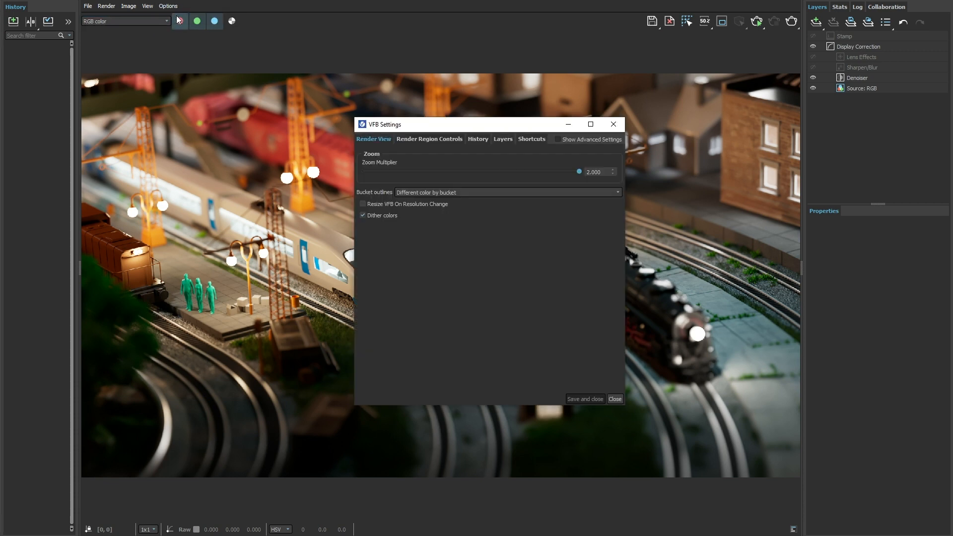
pyautogui.click(477, 140)
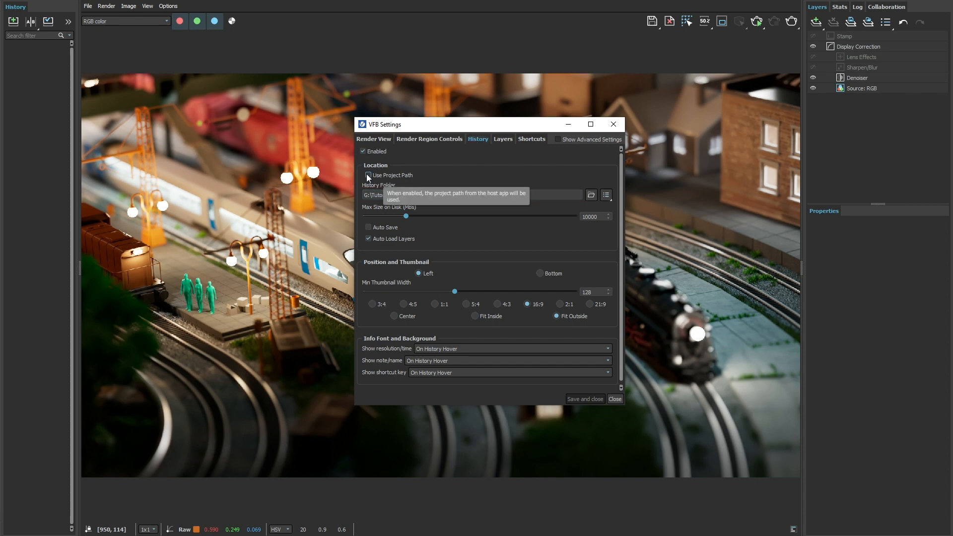
pyautogui.click(613, 124)
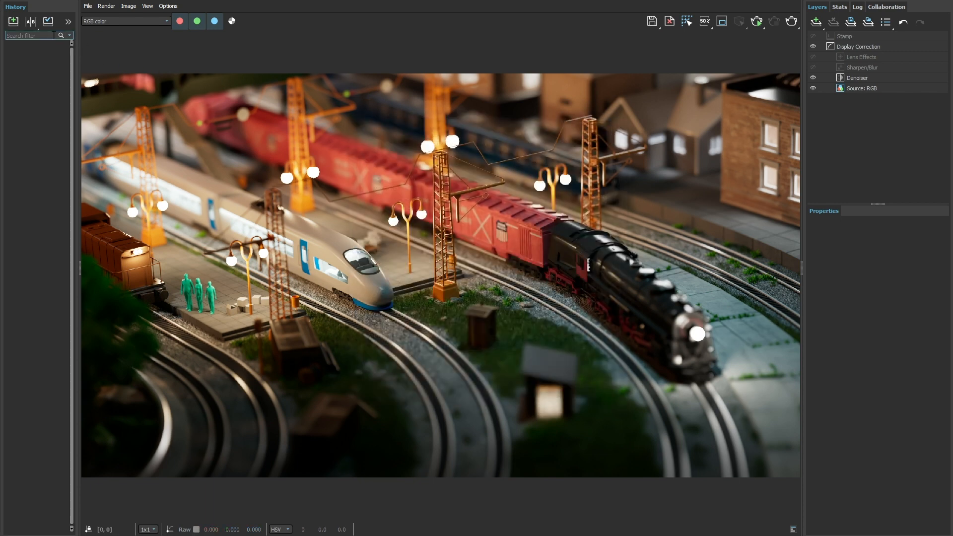
# Save the current render to the history and switch the Source layer from RGB to LightMix
pyautogui.click(14, 22)
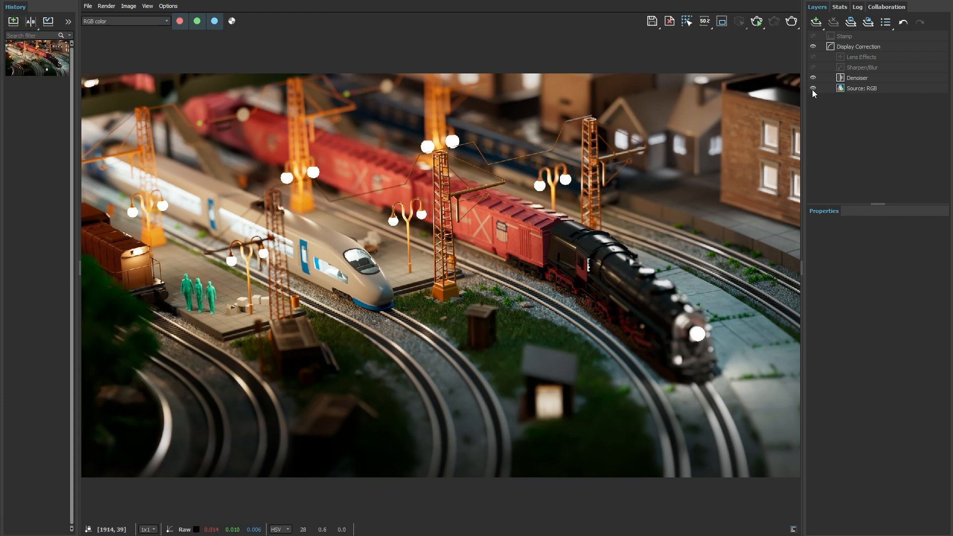
pyautogui.click(841, 91)
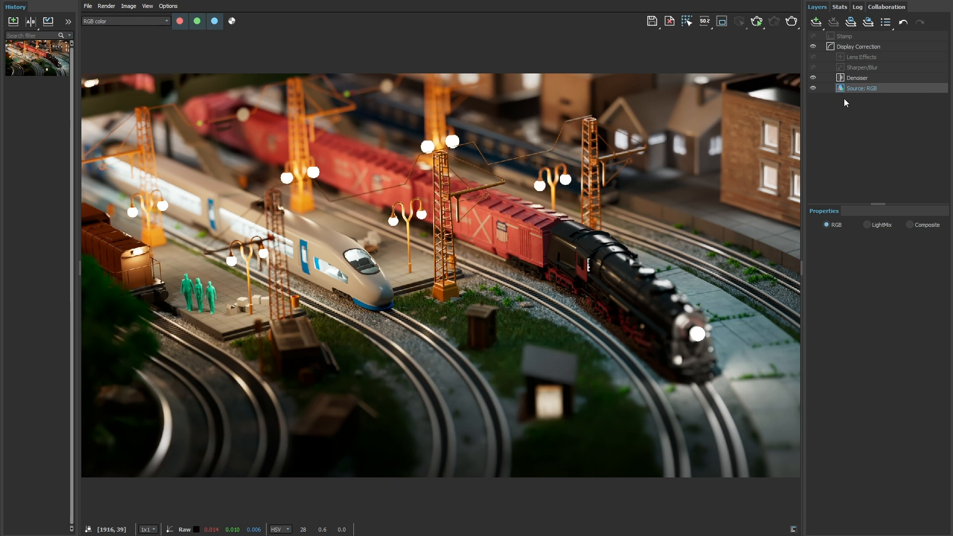
pyautogui.click(868, 226)
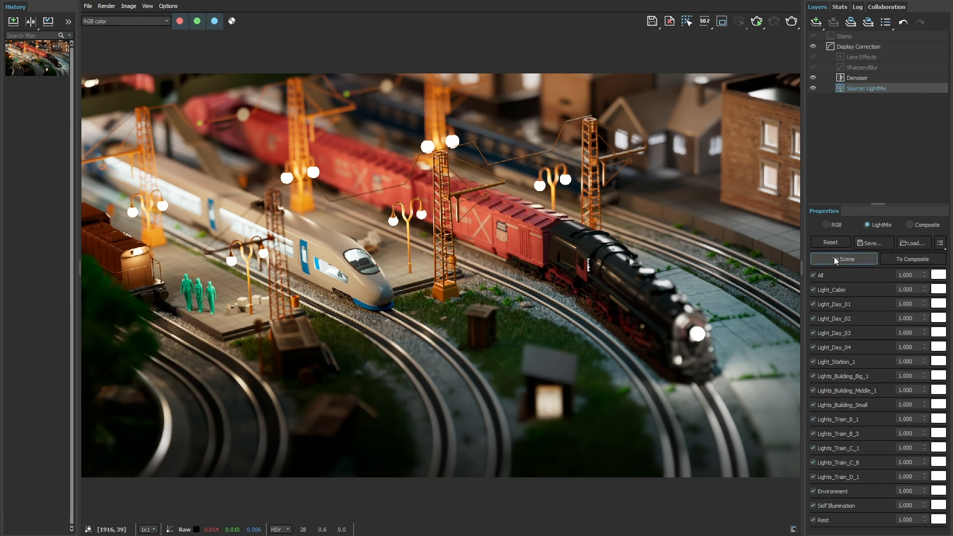
# Toggle all lights off and on, isolate Light_Cabin's contribution, and restore every light in the mix
pyautogui.click(814, 275)
pyautogui.click(813, 275)
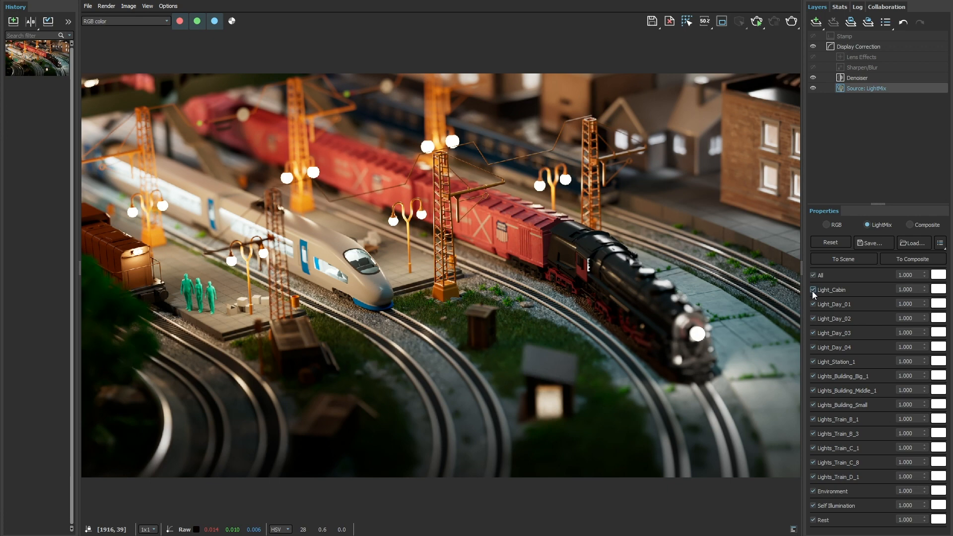
pyautogui.keyDown('ctrl'); pyautogui.click(812, 290); pyautogui.keyUp('ctrl')
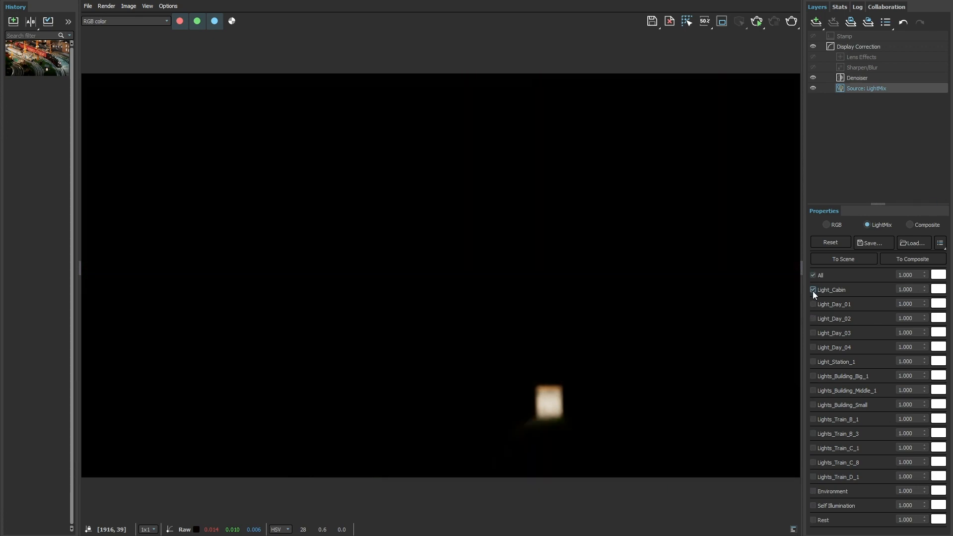
pyautogui.keyDown('ctrl'); pyautogui.click(813, 291); pyautogui.keyUp('ctrl')
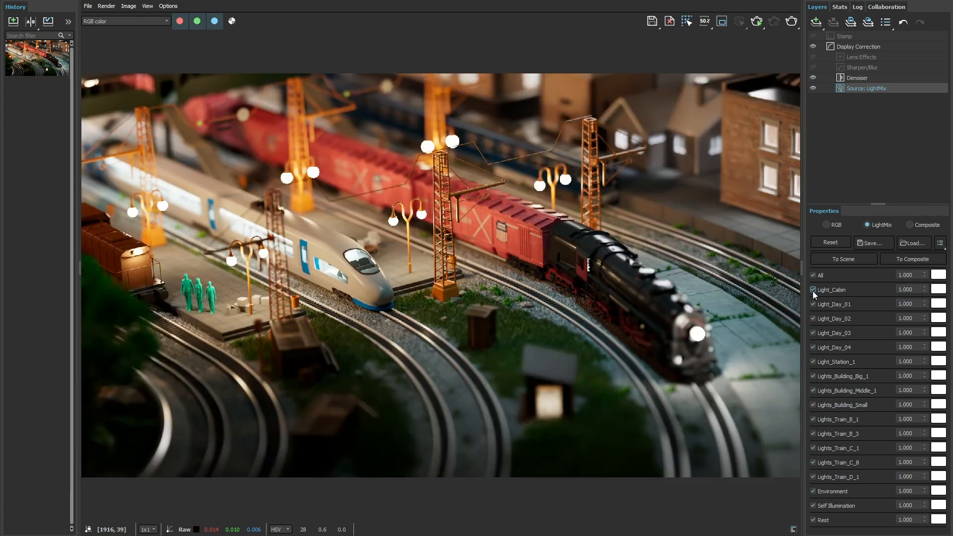
# Try raising Light_Cabin's intensity to about 2.945 and return it to 1.000
pyautogui.moveTo(925, 290); pyautogui.dragTo(926, 248)
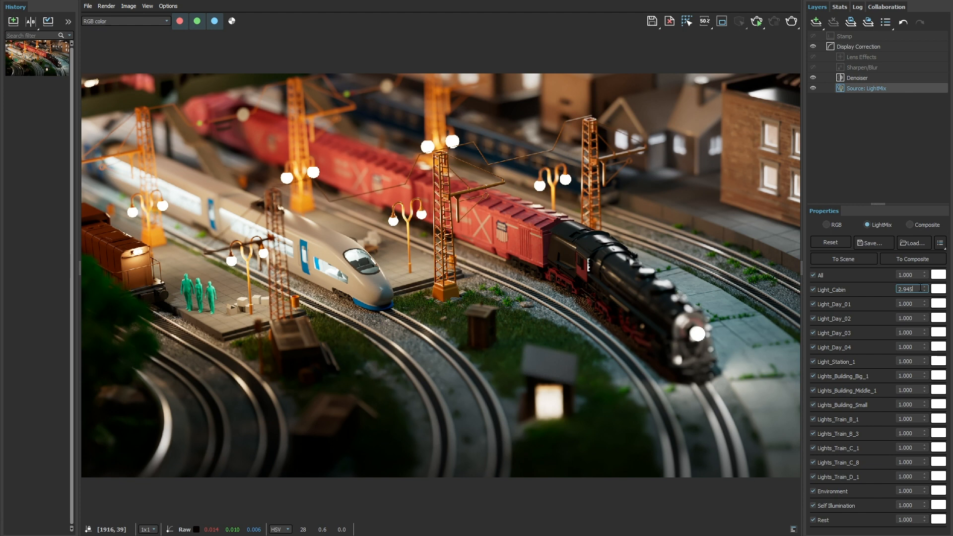
pyautogui.write('1')
pyautogui.press('Return')
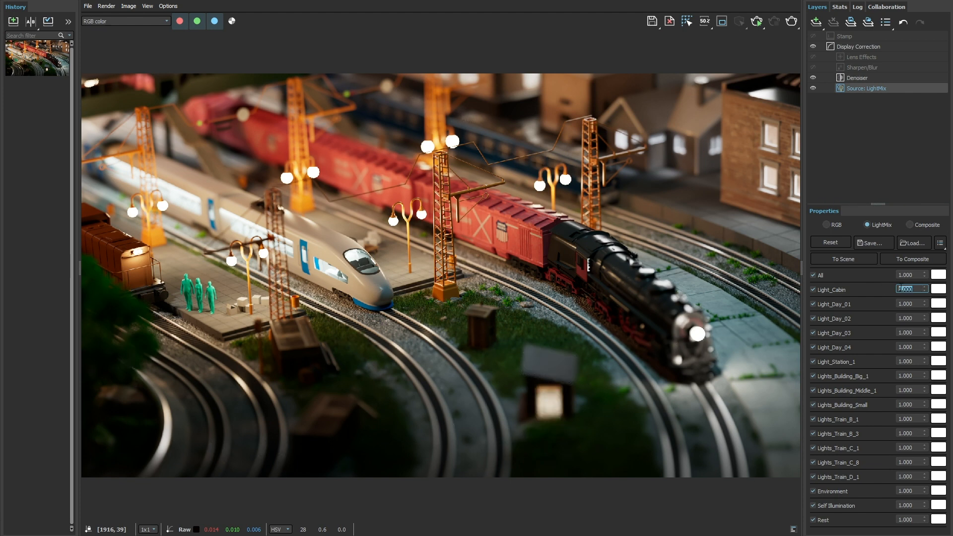
# Tint Light_Cabin warm orange with a colour temperature of about 2962 K
pyautogui.click(939, 289)
pyautogui.moveTo(878, 410); pyautogui.dragTo(867, 410)
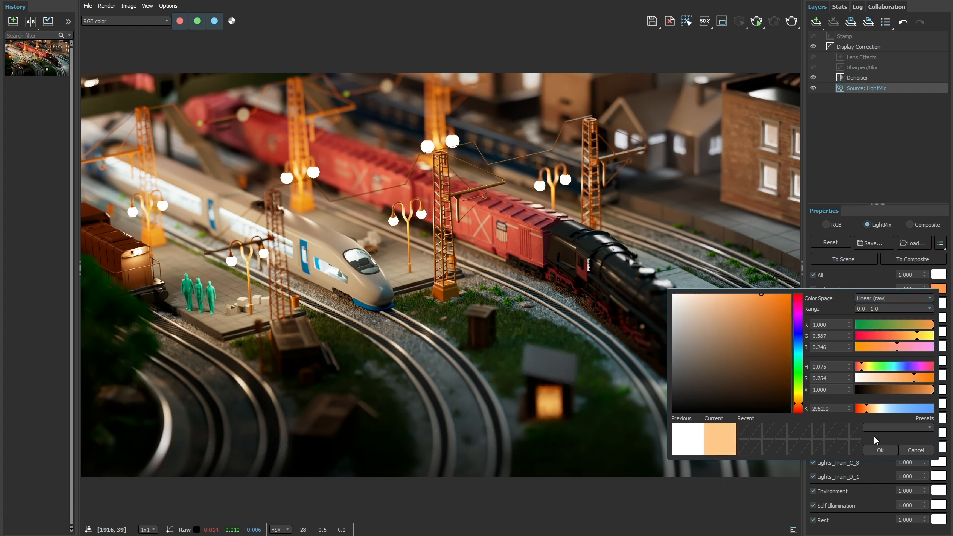
pyautogui.click(878, 450)
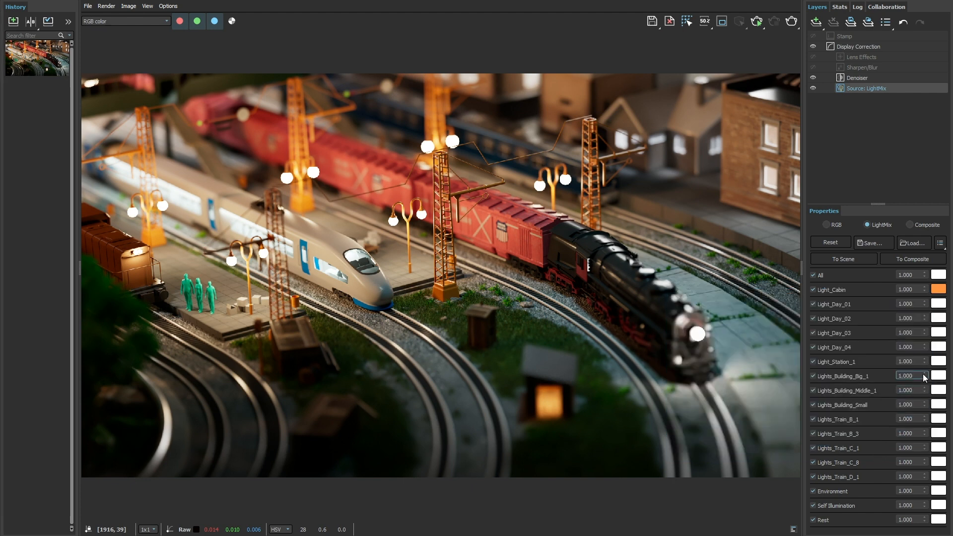
# Tint Lights_Building_Big_1 orange and lower Light_Day_01's intensity to 0.239 for a night look
pyautogui.moveTo(923, 374); pyautogui.dragTo(932, 430)
pyautogui.click(939, 376)
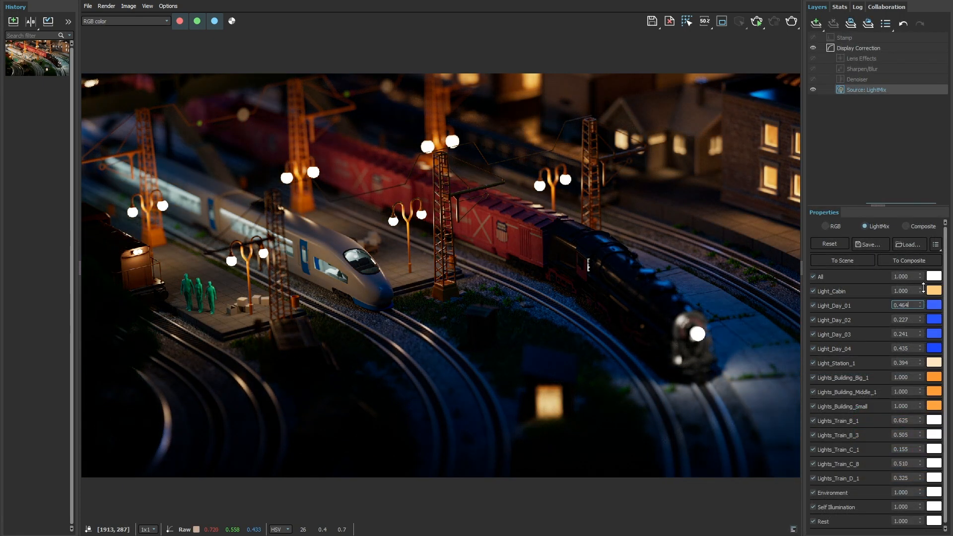
pyautogui.moveTo(924, 288); pyautogui.dragTo(923, 308)
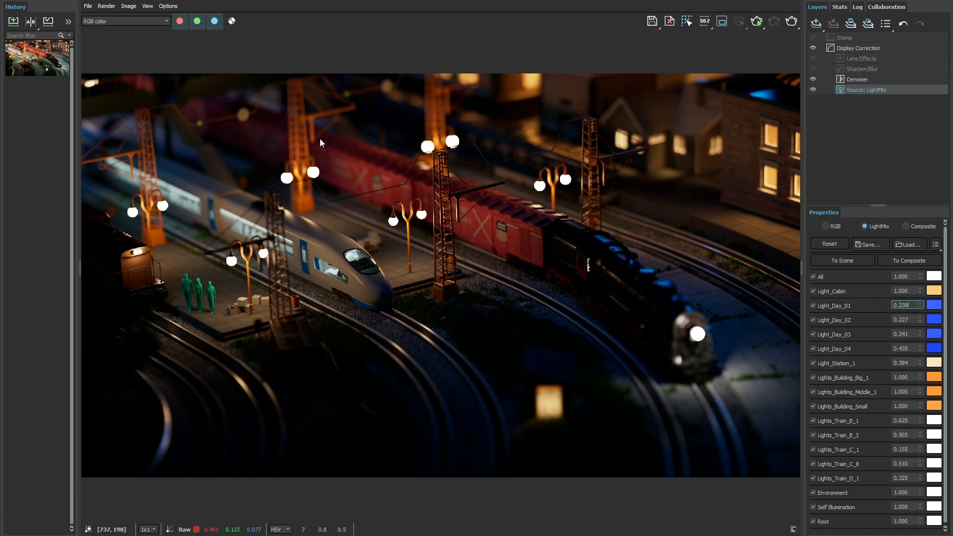
# Save the night light mix to the history, reset all LightMix values, and reload the saved night version
pyautogui.click(11, 25)
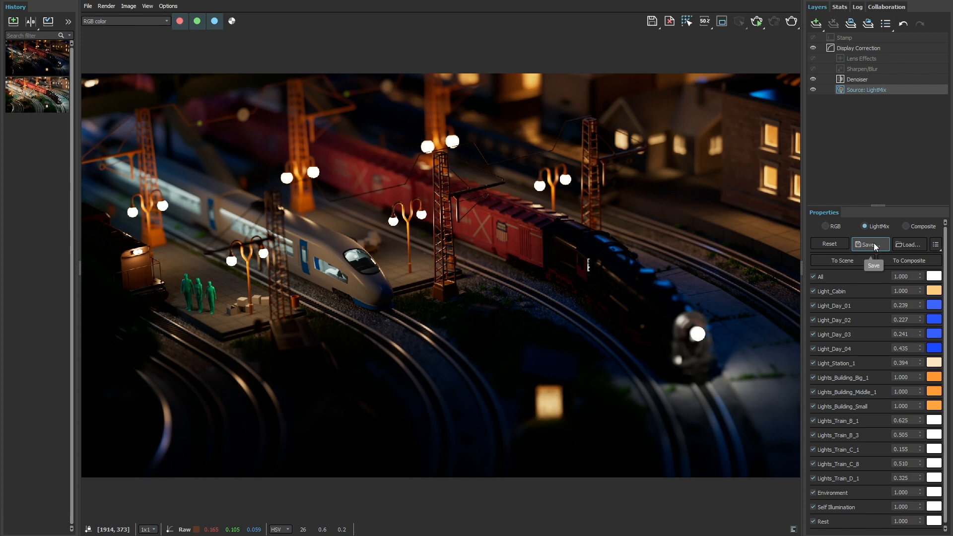
pyautogui.click(830, 242)
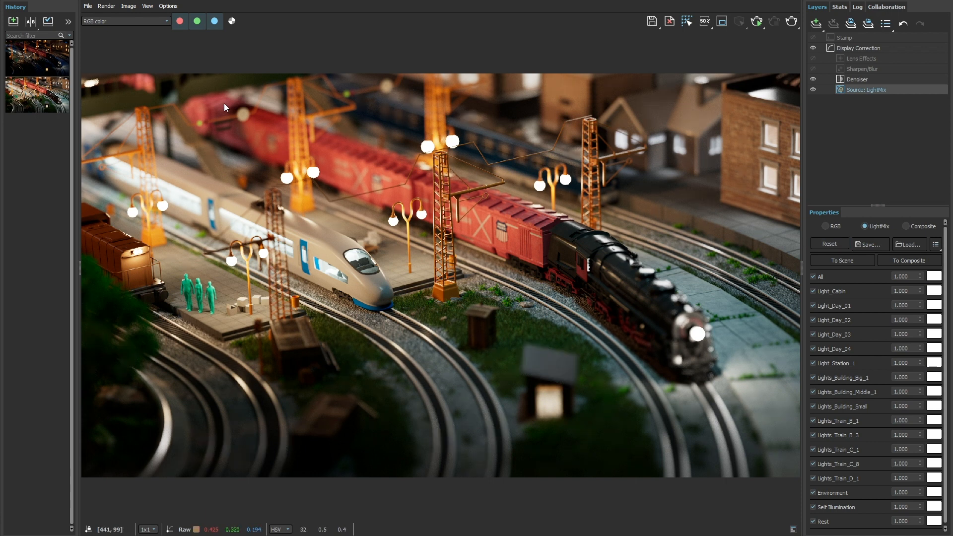
pyautogui.click(59, 59)
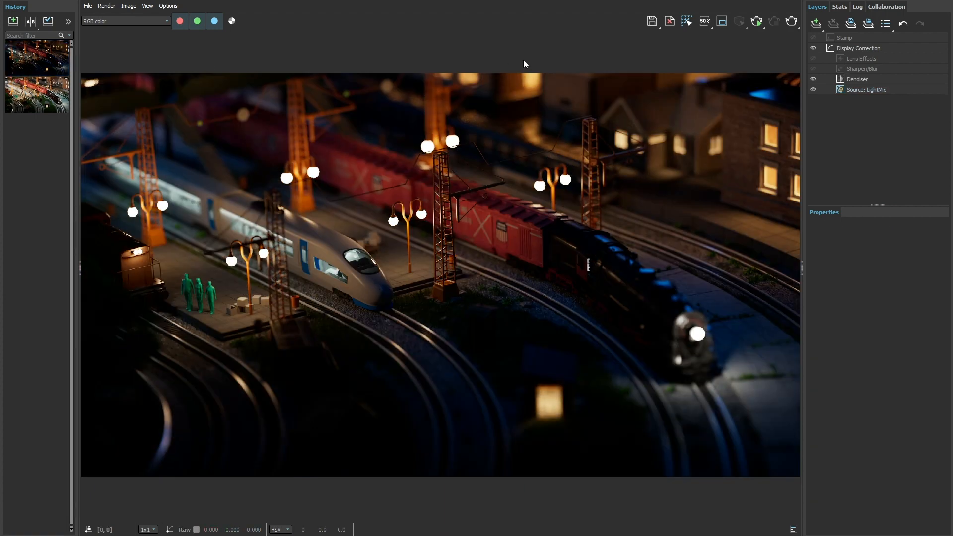
# Add a Filmic tonemap correction layer and try its Linear, Hejl-Dawson and AMPAS types
pyautogui.click(815, 24)
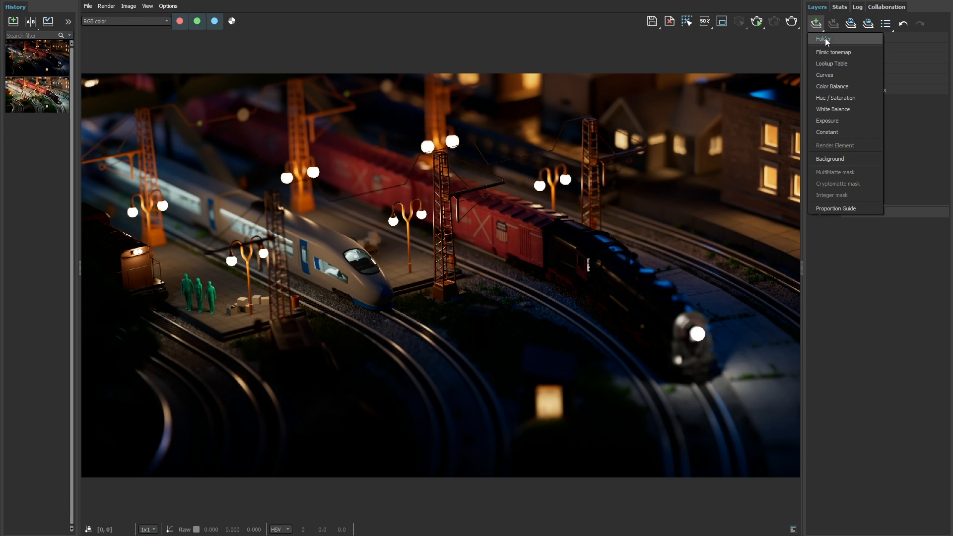
pyautogui.click(831, 52)
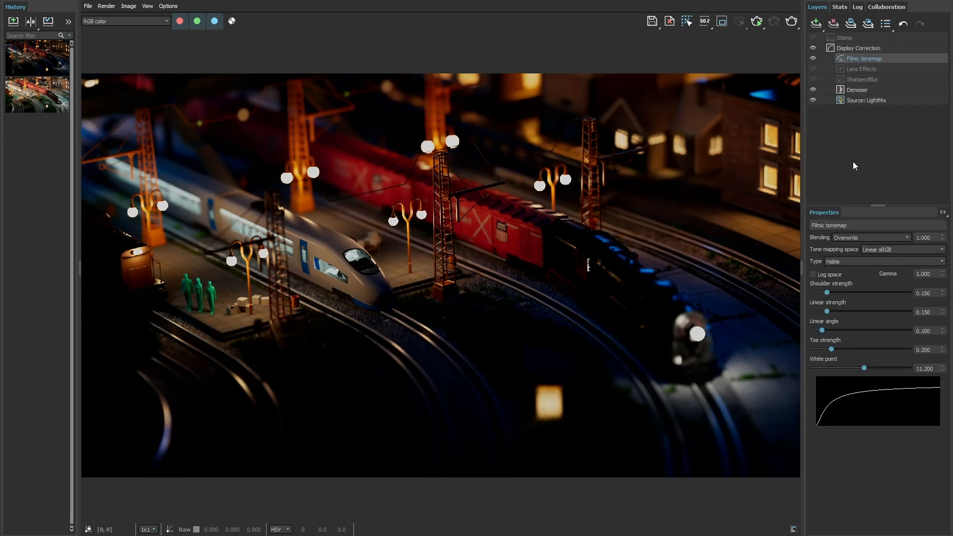
pyautogui.click(856, 259)
pyautogui.click(856, 271)
pyautogui.click(855, 263)
pyautogui.click(858, 281)
pyautogui.click(858, 264)
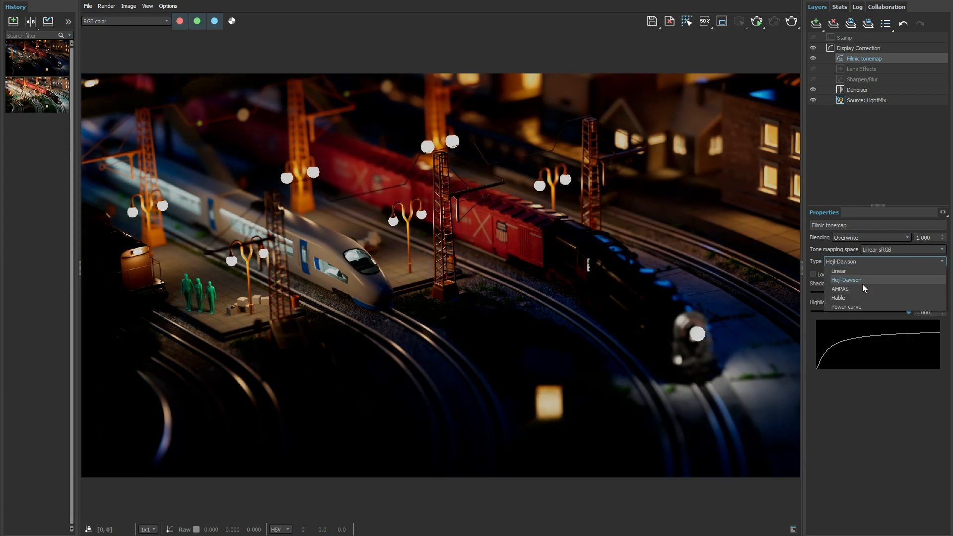
pyautogui.click(863, 289)
# Set the tonemap to Power curve with toe length 0.835, toe strength 0.098, contrast 0.392, shoulder length 0.840, shoulder strength 2.165 and white point 1.371
pyautogui.click(860, 266)
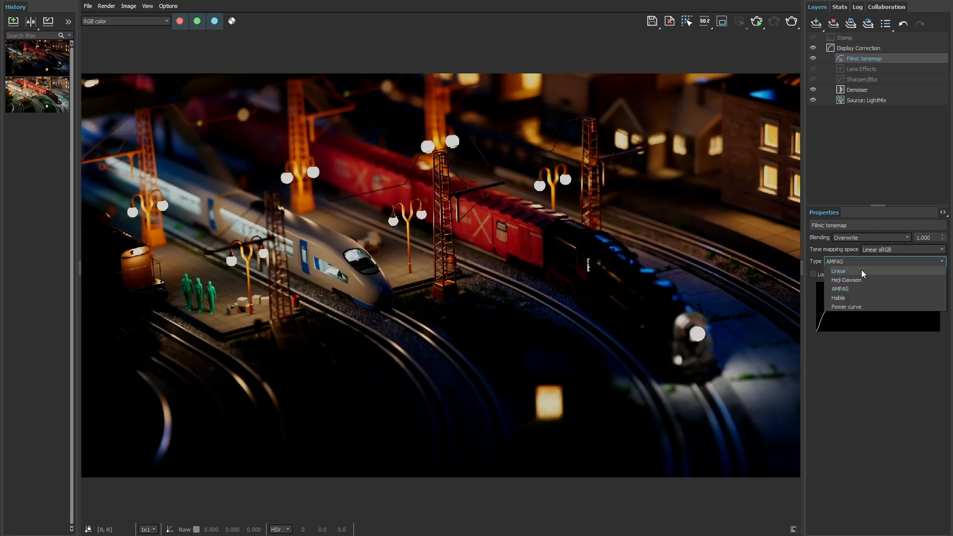
pyautogui.click(865, 306)
pyautogui.moveTo(887, 293); pyautogui.dragTo(894, 293)
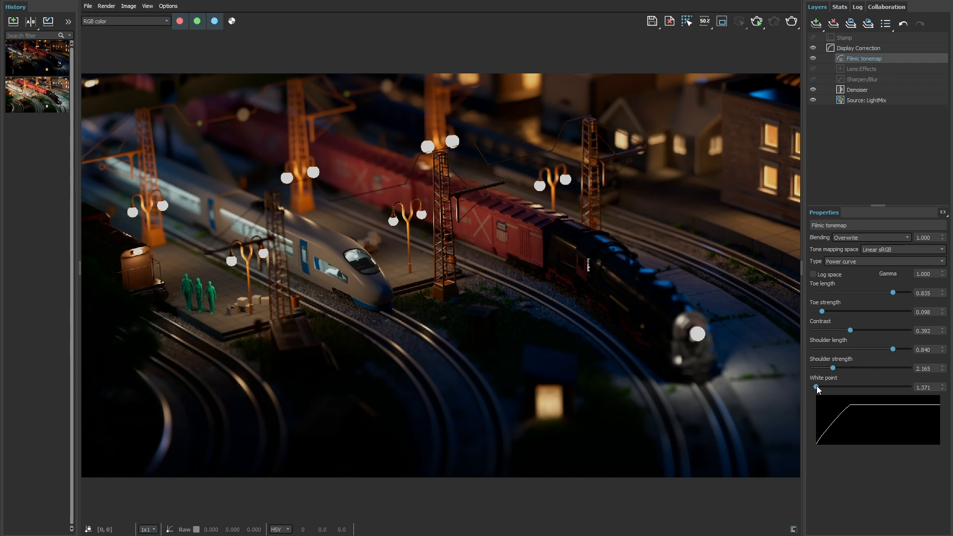
# Add an Exposure correction layer above the tonemap and set its exposure to about 0.258
pyautogui.click(815, 25)
pyautogui.click(836, 125)
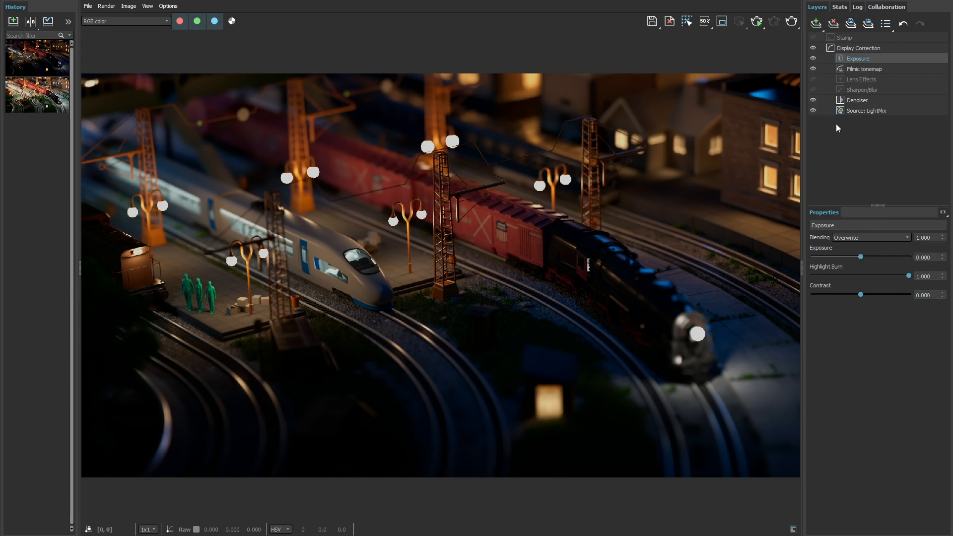
pyautogui.moveTo(861, 255); pyautogui.dragTo(864, 256)
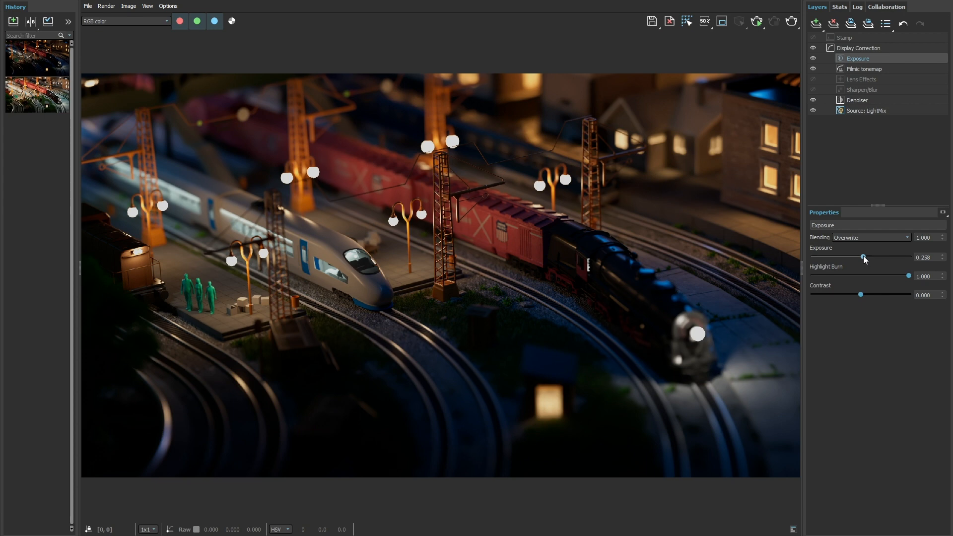
# Add a Curves layer and shape the master curve to lift the highlights slightly and hold down the shadows
pyautogui.click(816, 25)
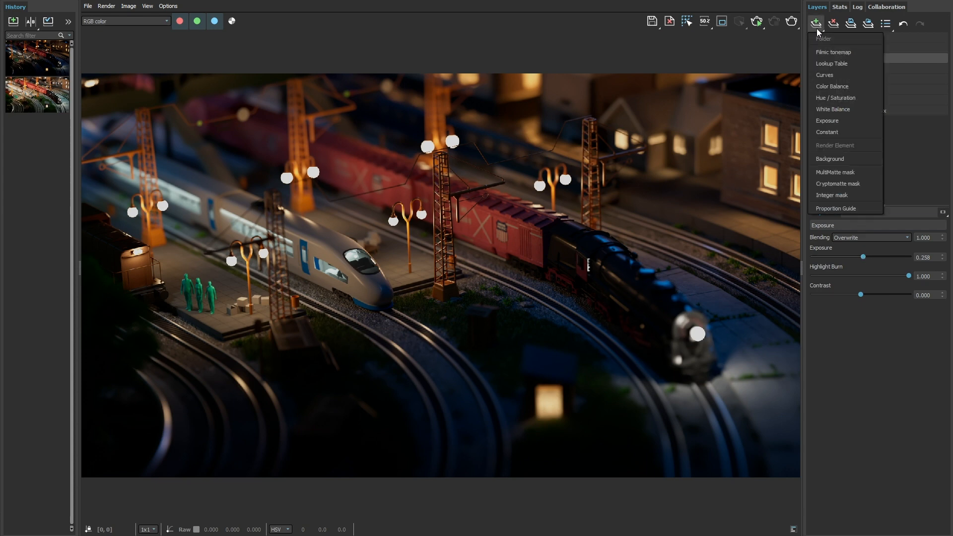
pyautogui.click(828, 75)
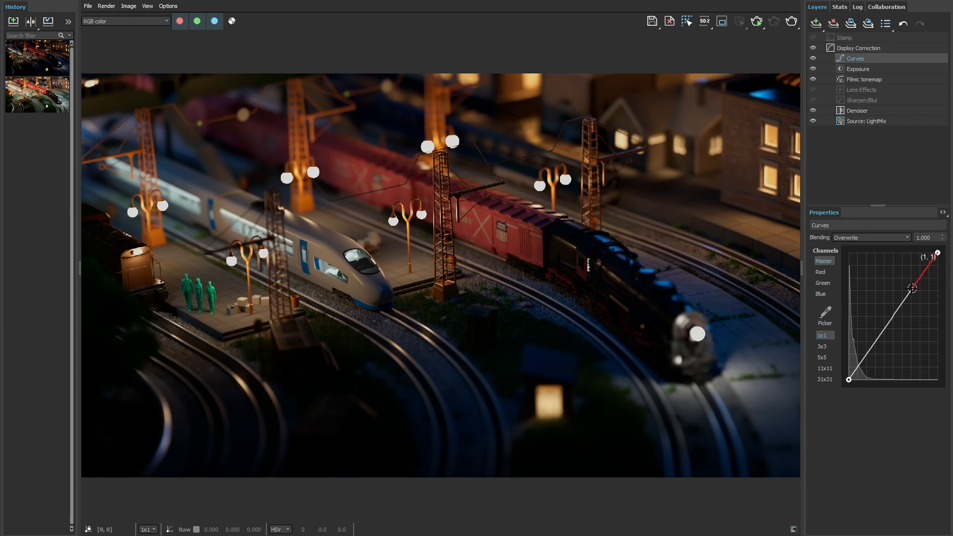
pyautogui.moveTo(909, 289); pyautogui.dragTo(897, 288)
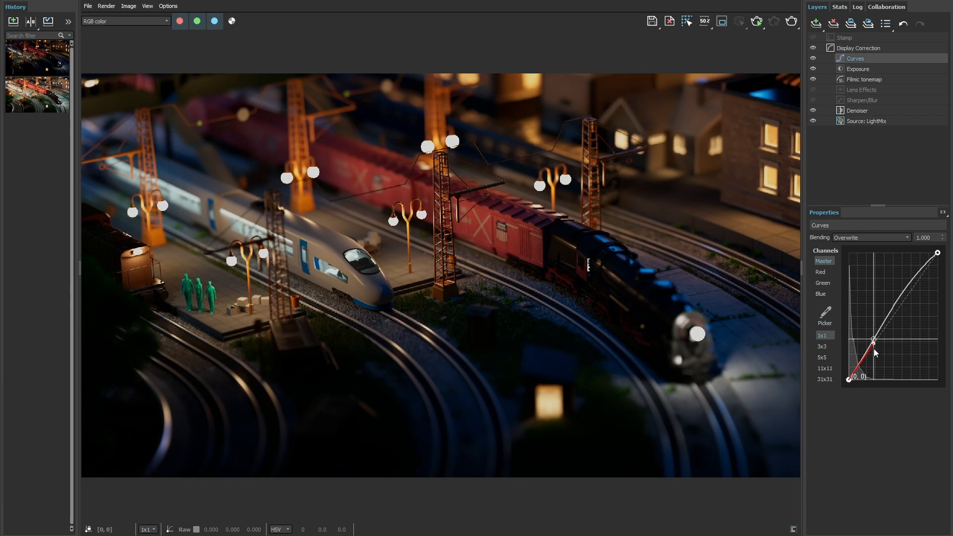
pyautogui.moveTo(874, 344); pyautogui.dragTo(881, 342)
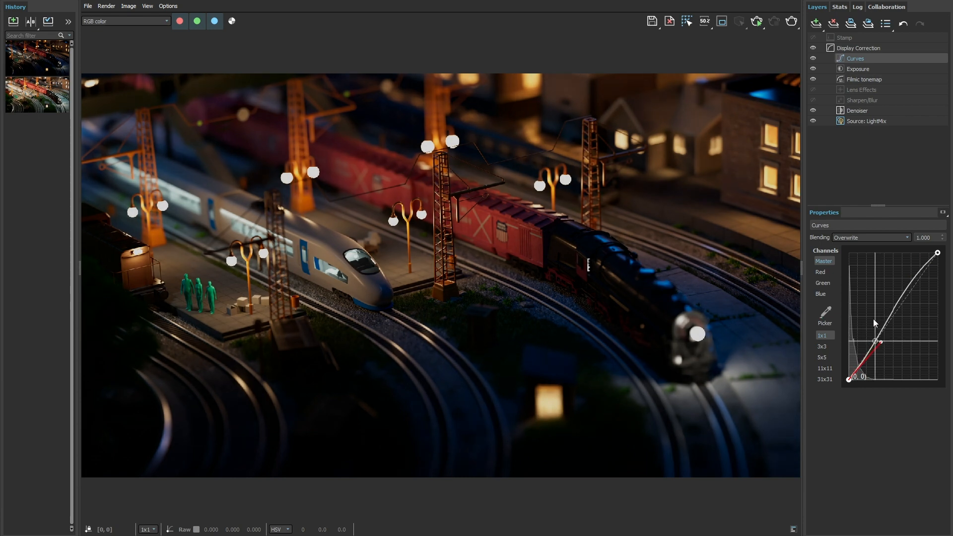
# Add a Hue / Saturation layer and lower the saturation to about -0.113
pyautogui.click(821, 25)
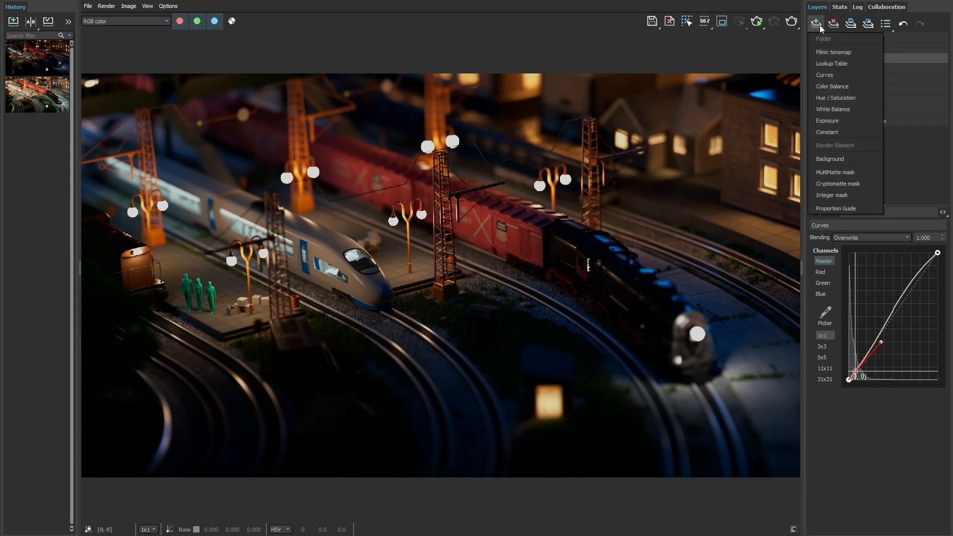
pyautogui.click(841, 99)
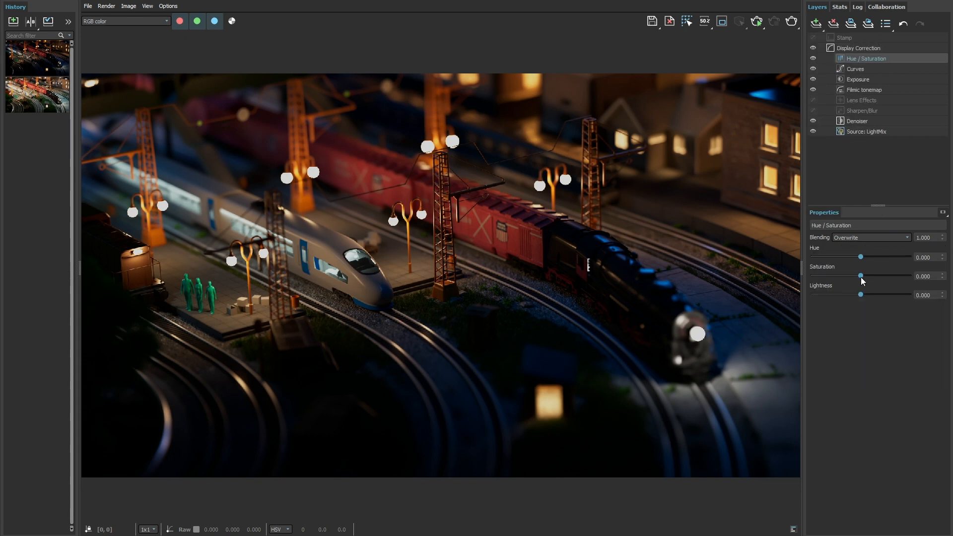
pyautogui.moveTo(861, 276); pyautogui.dragTo(860, 276)
# Add a Color Balance layer and set the mids to Cyan-Red 0.000, Magenta-Green -0.021 and Yellow-Blue -0.031
pyautogui.click(817, 24)
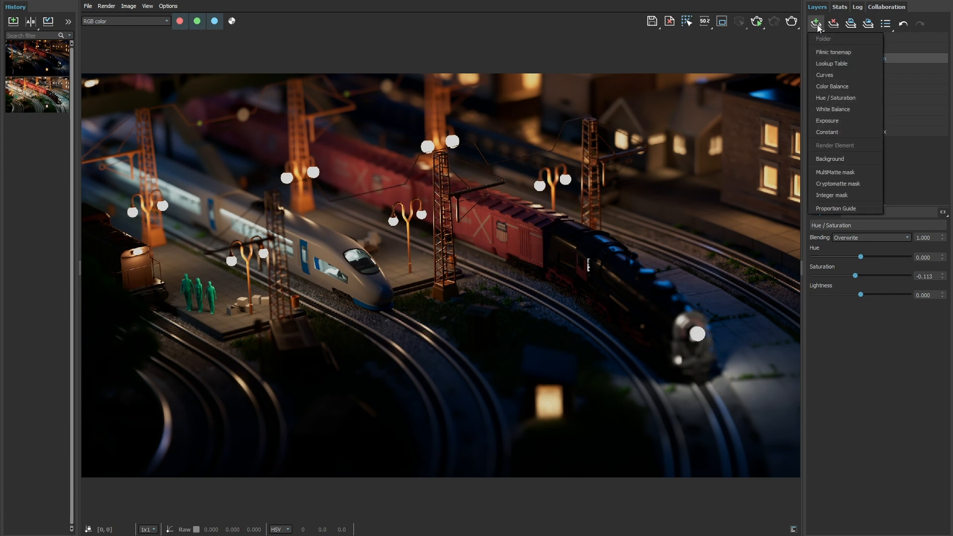
pyautogui.click(830, 85)
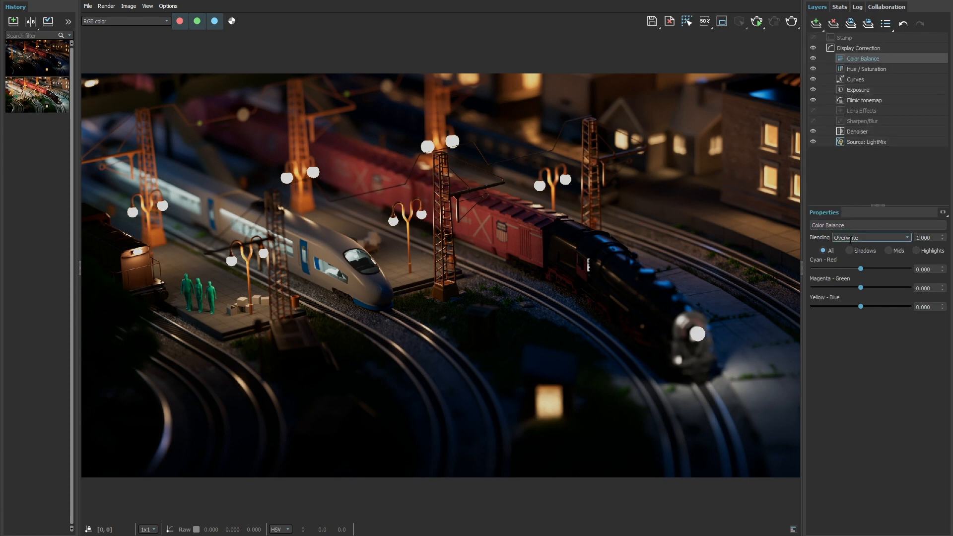
pyautogui.click(874, 251)
pyautogui.click(889, 251)
pyautogui.moveTo(861, 268); pyautogui.dragTo(866, 269)
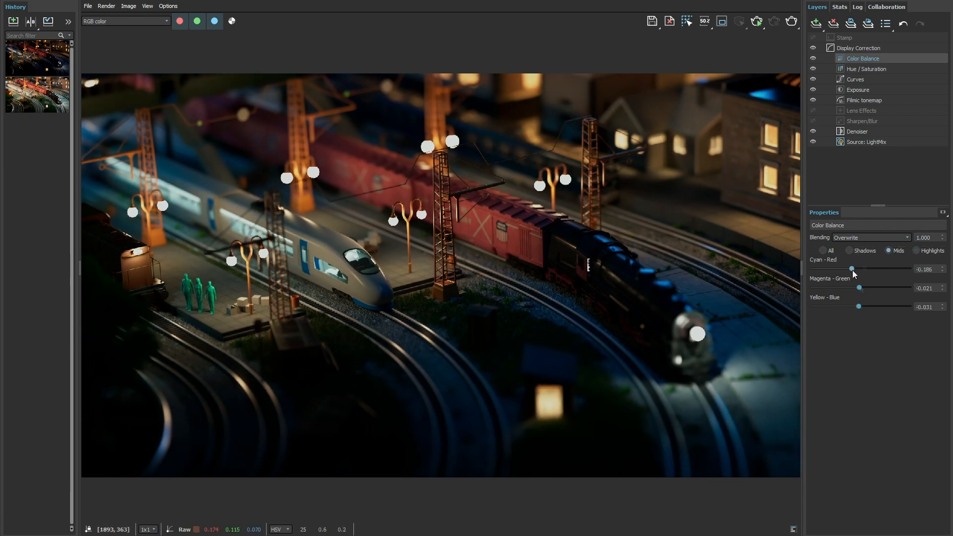
pyautogui.moveTo(852, 268); pyautogui.dragTo(862, 273)
# Add a White Balance layer with a temperature of about 7438 and save the graded render to the history
pyautogui.click(816, 23)
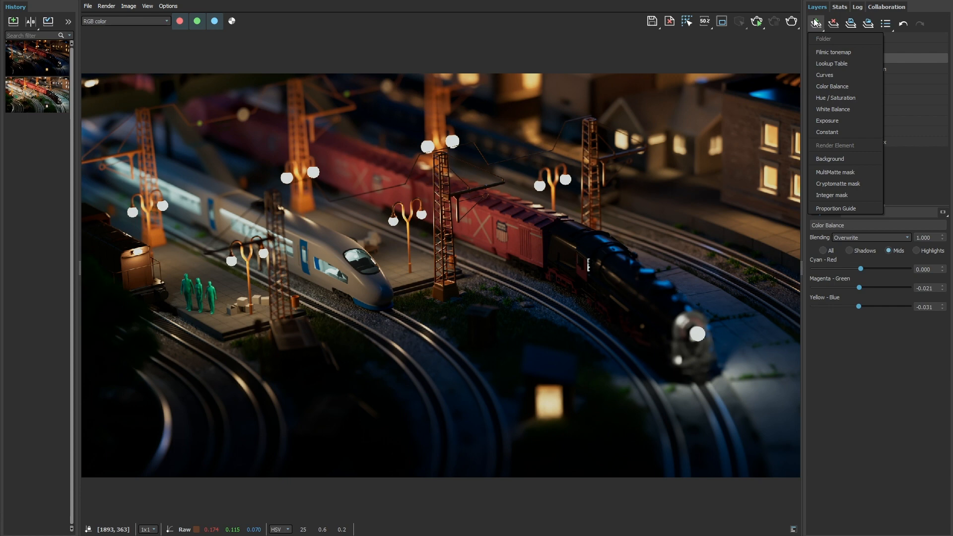
pyautogui.click(835, 107)
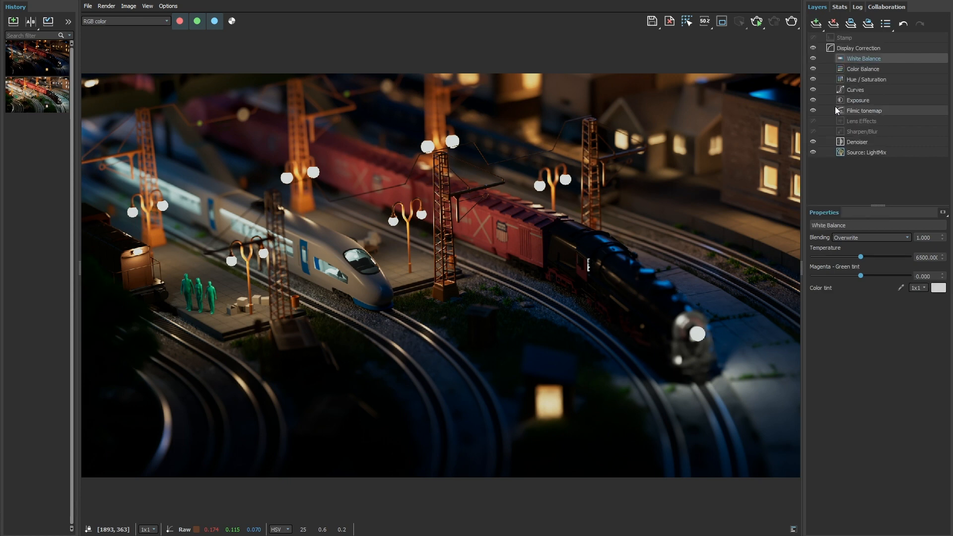
pyautogui.moveTo(861, 255)
pyautogui.mouseDown()
pyautogui.moveTo(842, 257)
pyautogui.moveTo(874, 259)
pyautogui.mouseUp()
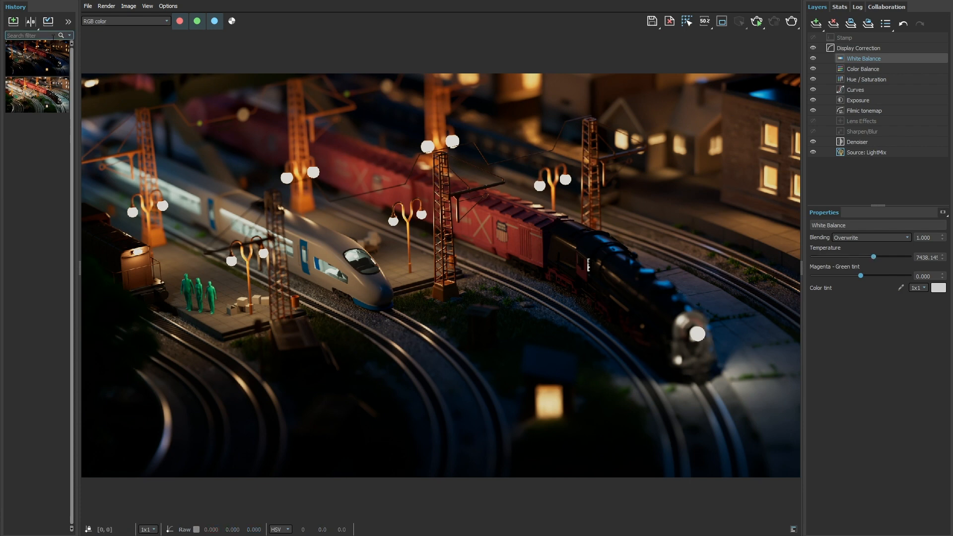
pyautogui.click(17, 23)
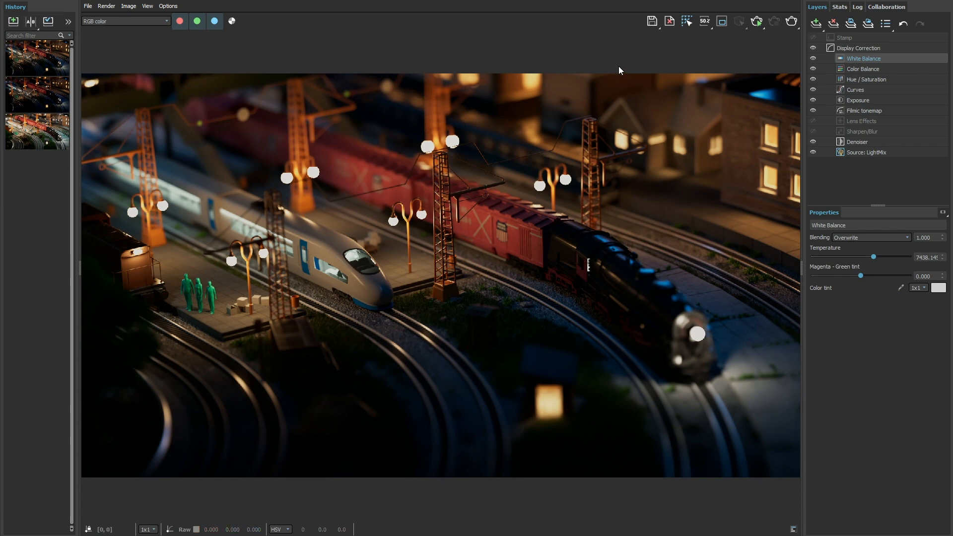
# Add a second Exposure layer on top of the stack and attach a Cryptomatte mask to it
pyautogui.click(815, 24)
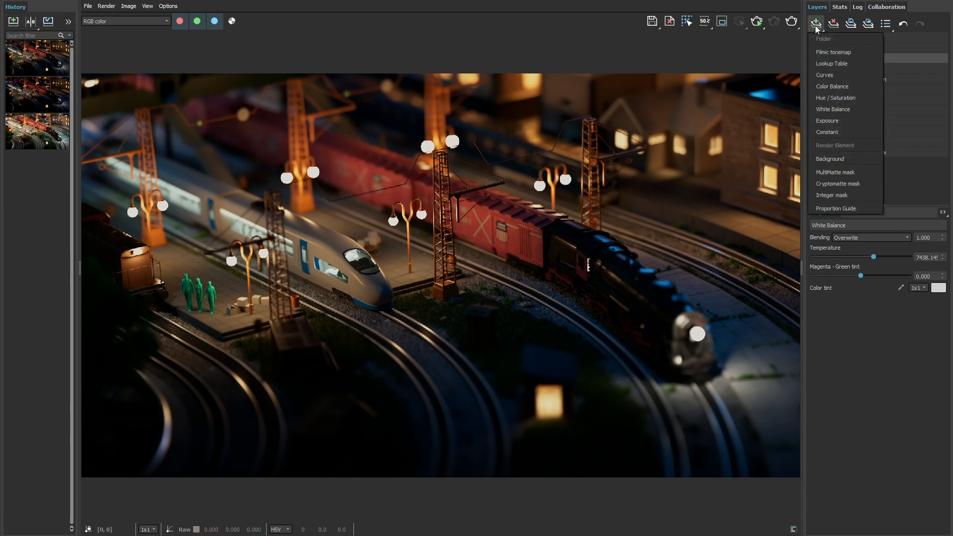
pyautogui.click(833, 120)
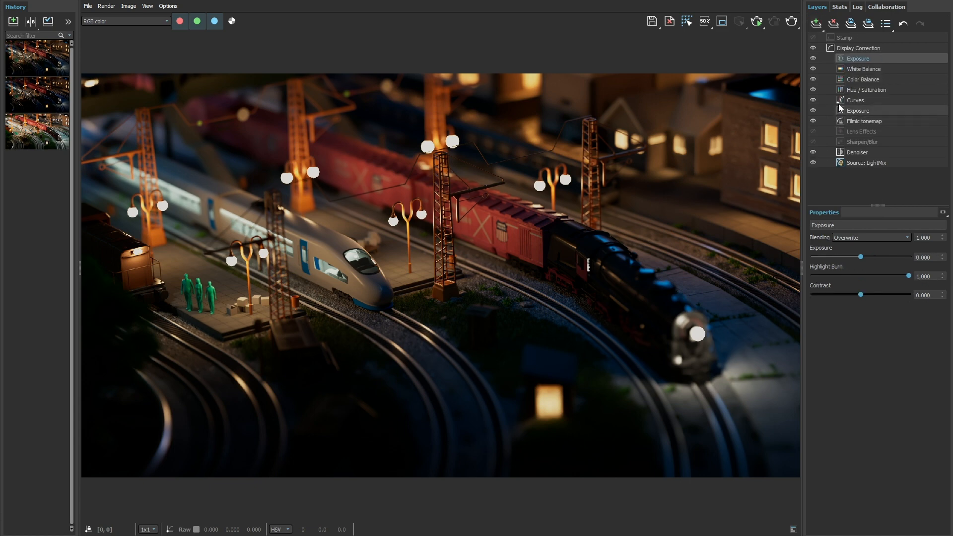
pyautogui.rightClick(861, 59)
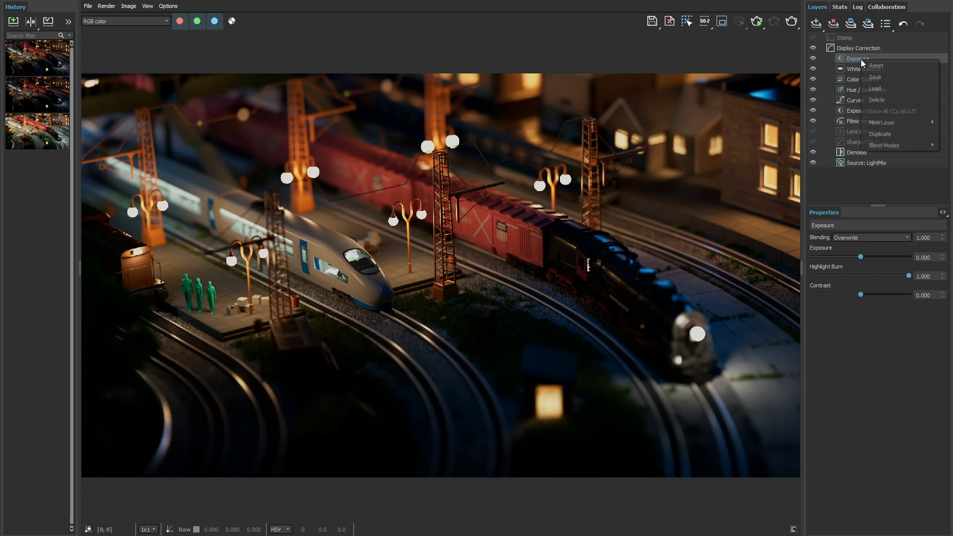
pyautogui.moveTo(874, 121)
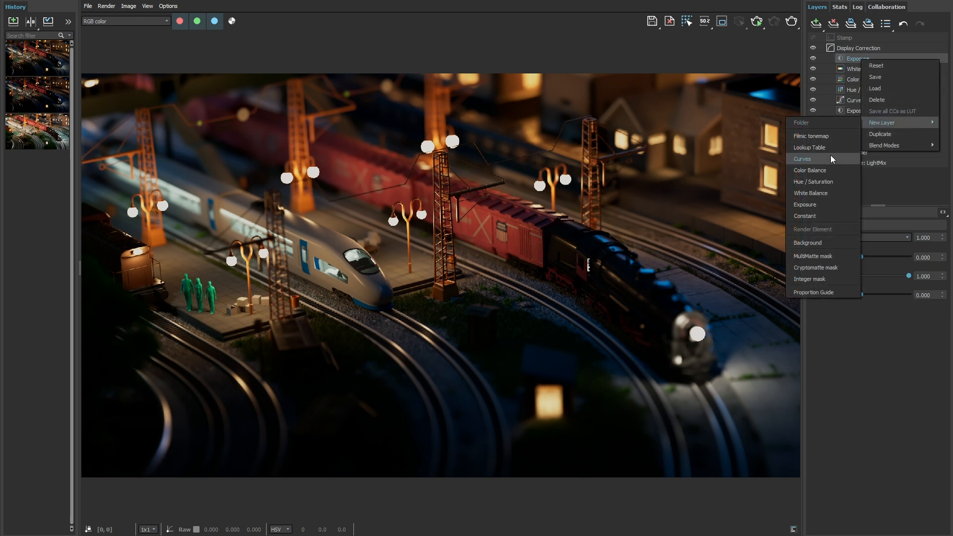
pyautogui.click(827, 268)
# Pick the white train's body material, Train_White_Metal_Mtl, for the Cryptomatte mask and briefly preview the mask
pyautogui.click(824, 280)
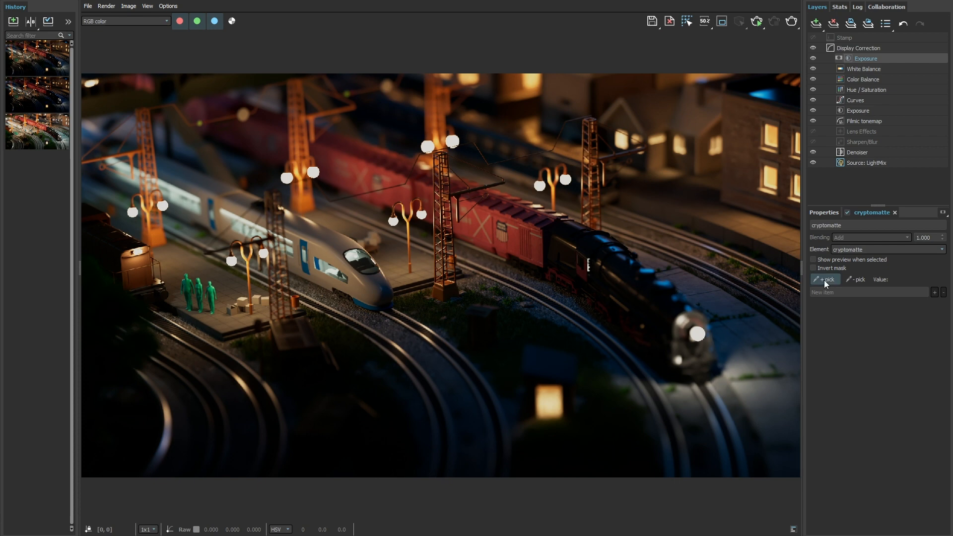
pyautogui.click(337, 247)
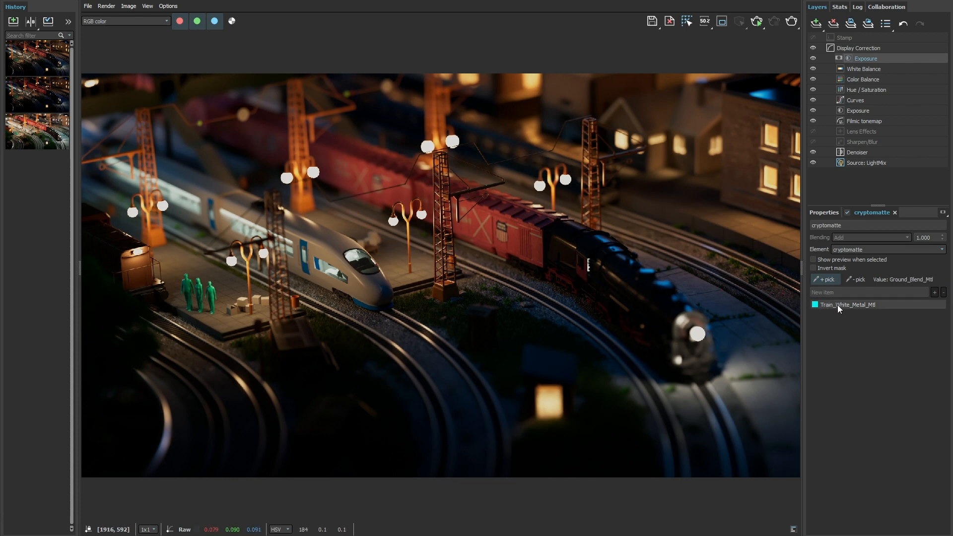
pyautogui.click(814, 260)
pyautogui.click(813, 260)
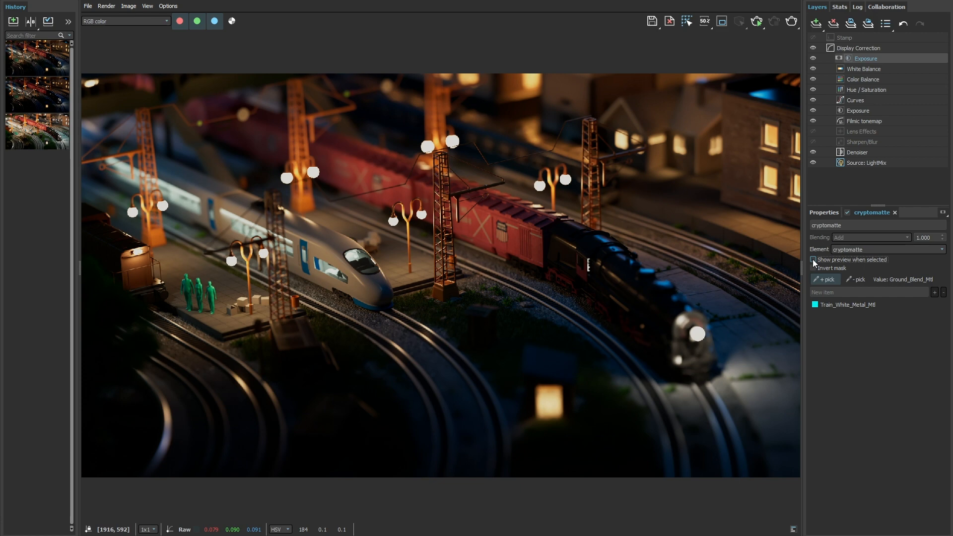
# Brighten the white train by raising the exposure of its masked Exposure layer
pyautogui.click(818, 214)
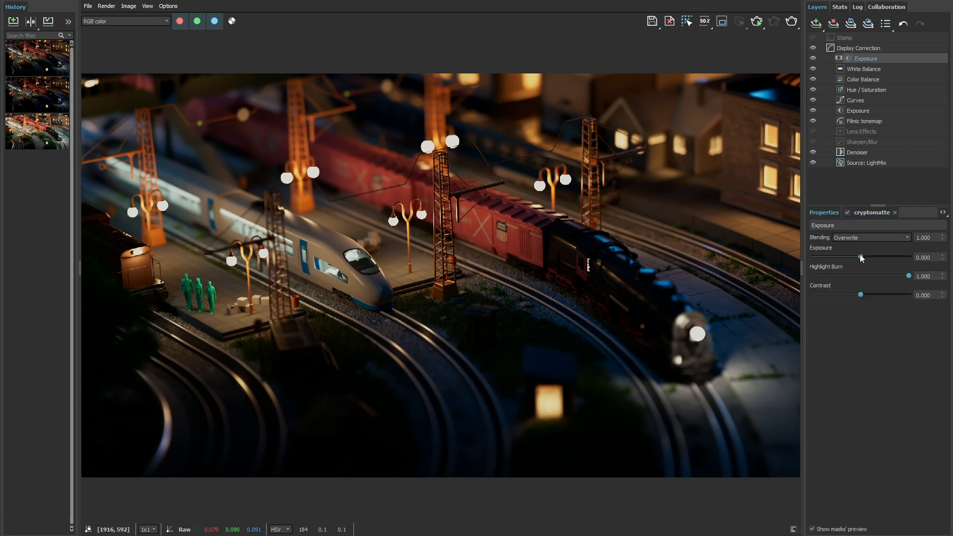
pyautogui.moveTo(860, 257); pyautogui.dragTo(867, 257)
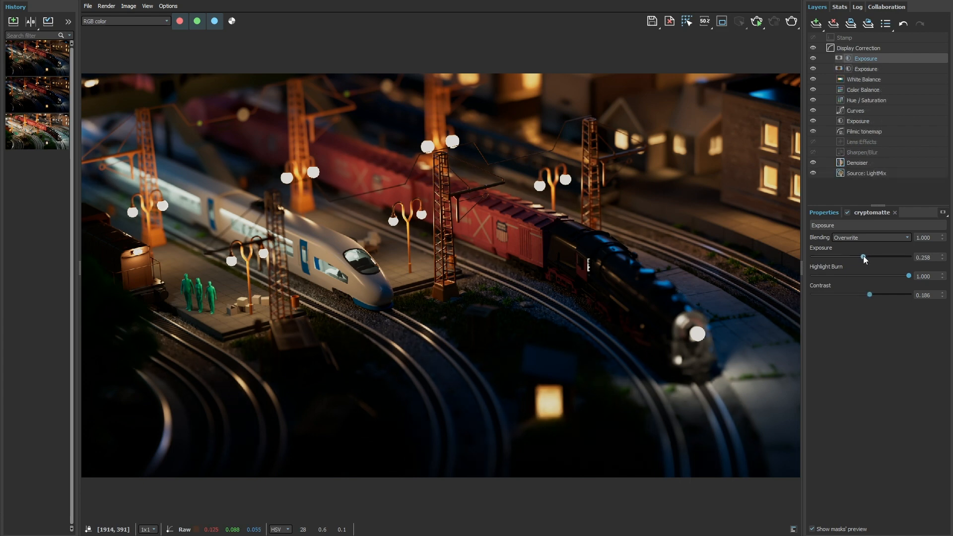
# Raise the topmost masked Exposure layer's exposure to about 1.031 and compare the render with that layer hidden and shown
pyautogui.moveTo(863, 255); pyautogui.dragTo(871, 255)
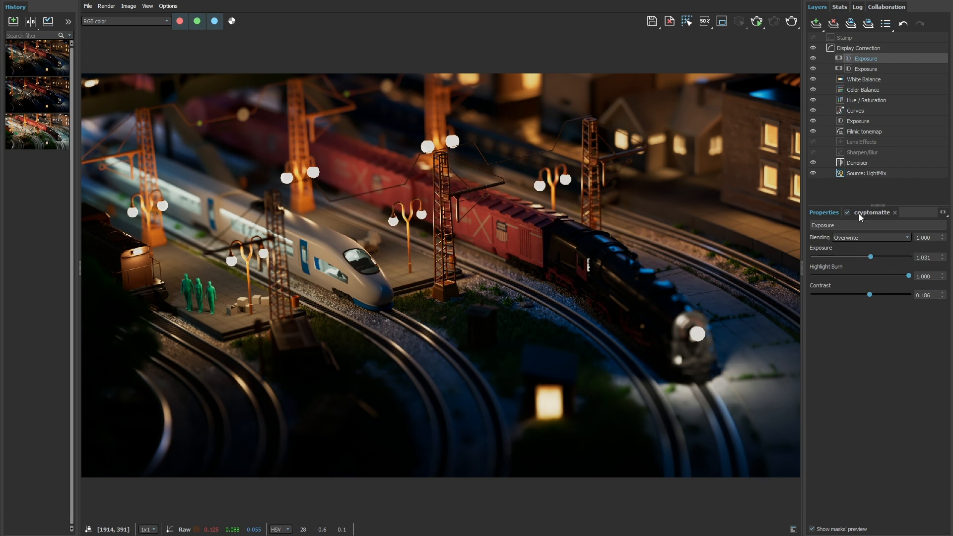
pyautogui.click(813, 58)
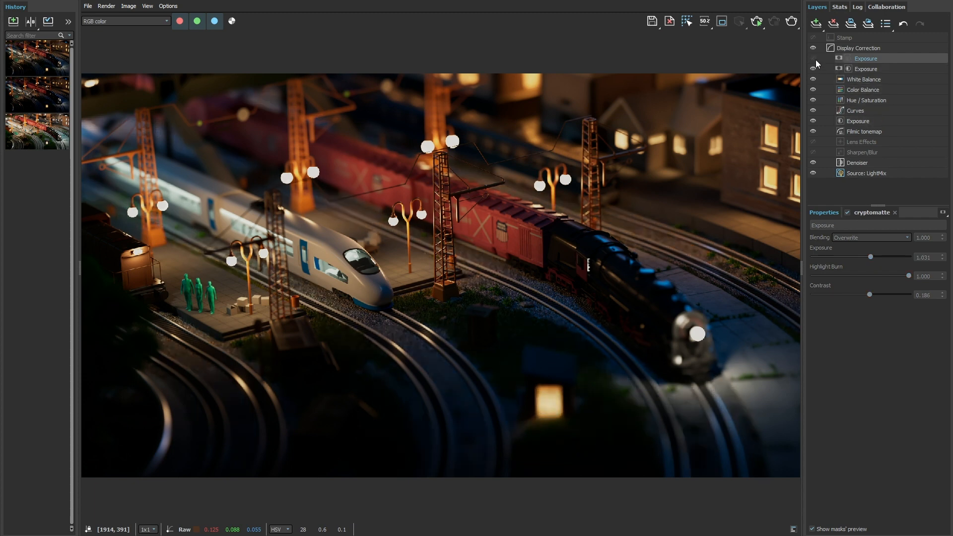
pyautogui.click(814, 59)
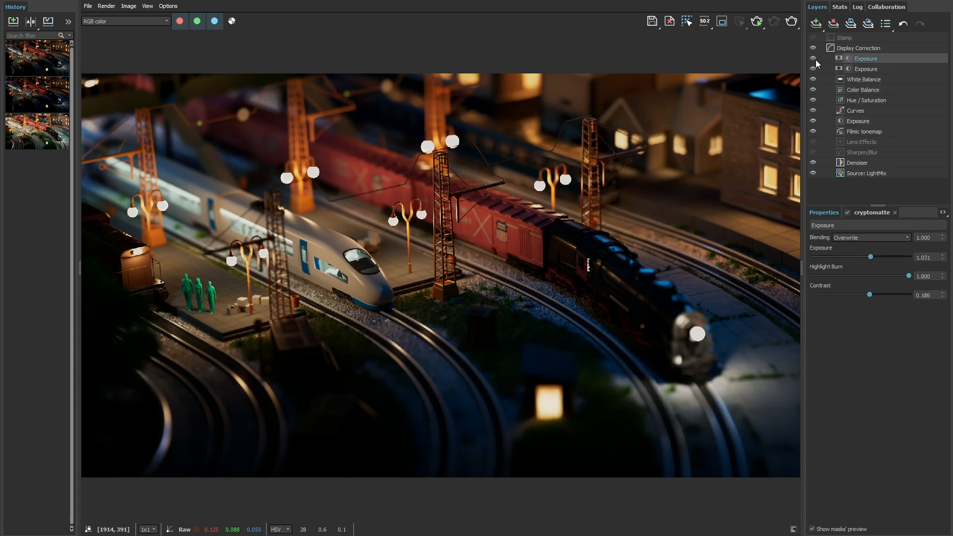
# View the source layer in Composite mode and return it to LightMix
pyautogui.click(856, 174)
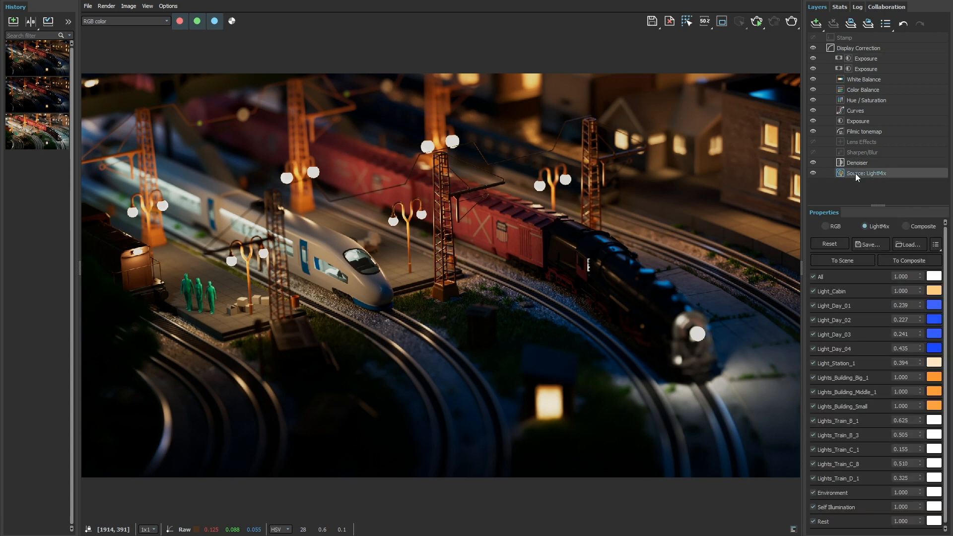
pyautogui.click(907, 227)
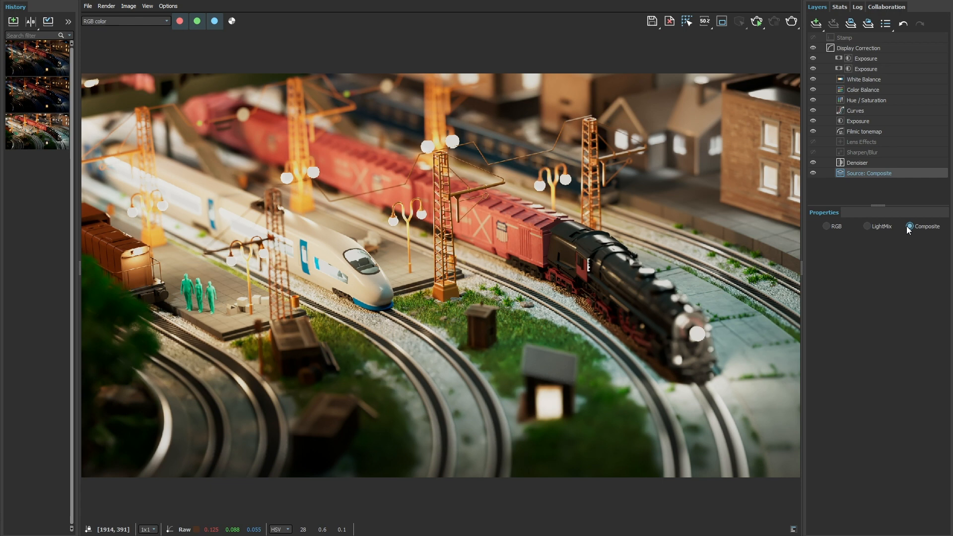
pyautogui.click(878, 224)
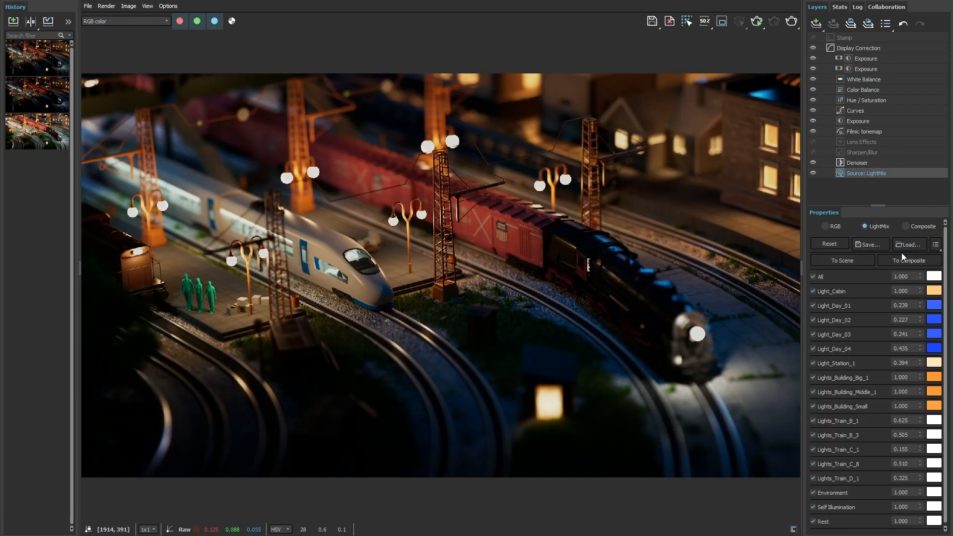
# Send the light mix to Composite and set the Light_Day_02 layer's multiplier to about 0.268, leaving the LightMix folder collapsed
pyautogui.click(906, 260)
pyautogui.moveTo(949, 112); pyautogui.dragTo(948, 187)
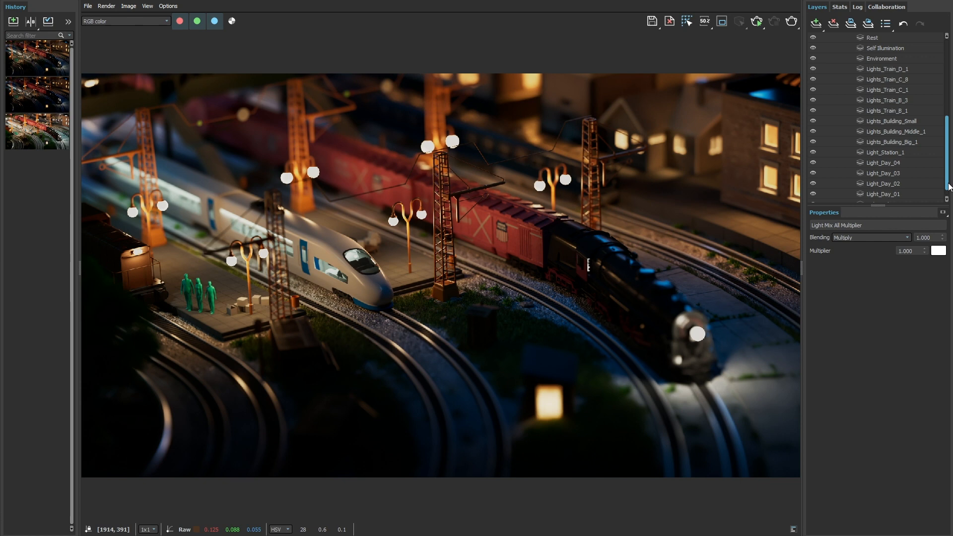
pyautogui.click(907, 182)
pyautogui.moveTo(925, 263); pyautogui.dragTo(923, 187)
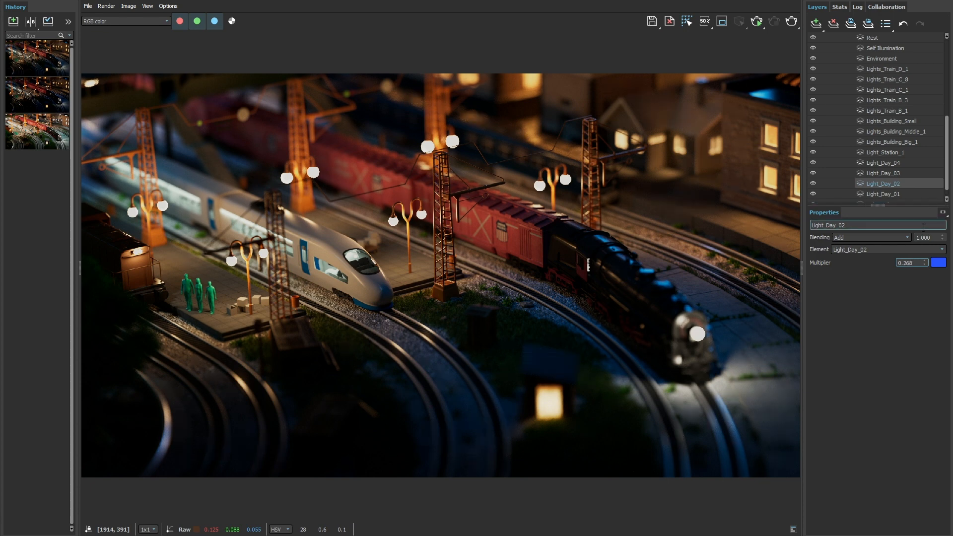
pyautogui.moveTo(948, 182); pyautogui.dragTo(952, 135)
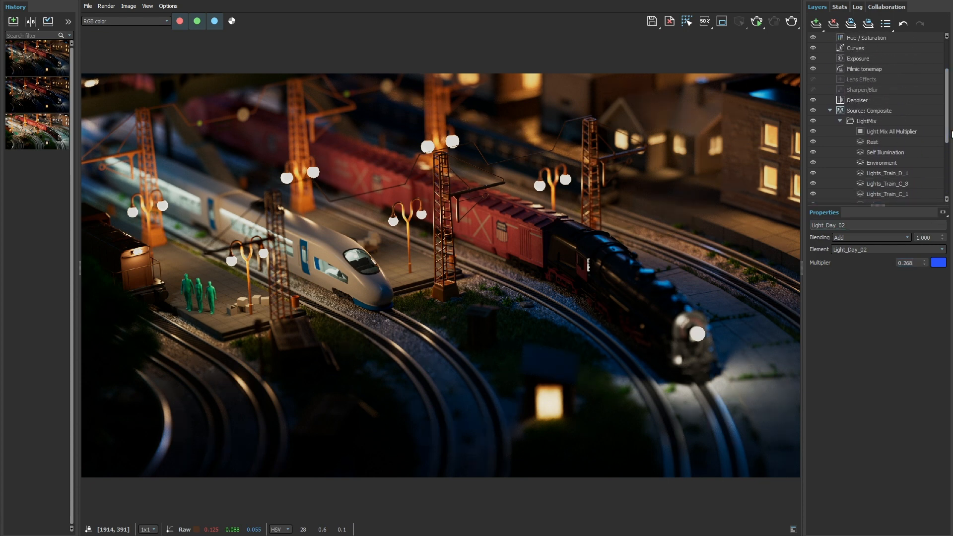
pyautogui.click(840, 121)
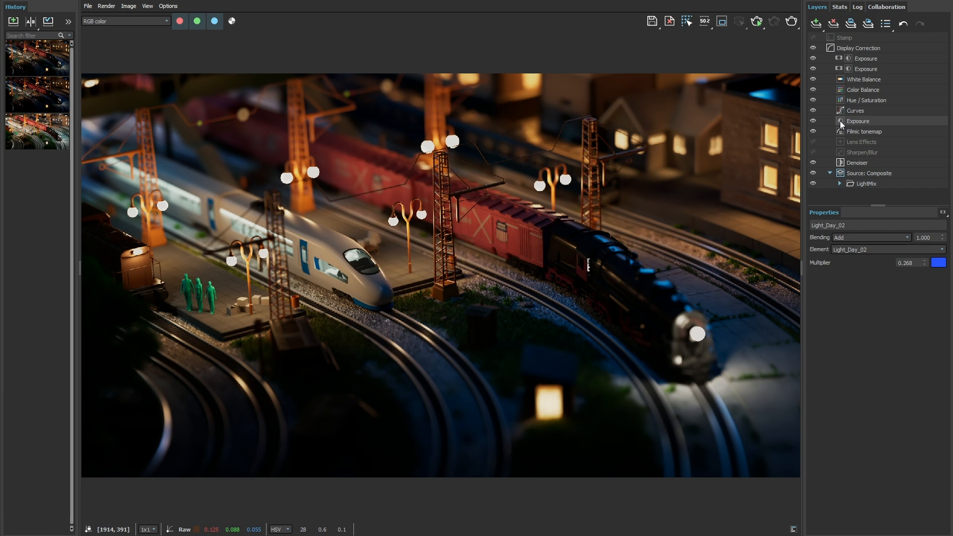
# Add a render element layer using the reflect element under the composite source and compare the render with it hidden and shown
pyautogui.click(861, 177)
pyautogui.rightClick(861, 176)
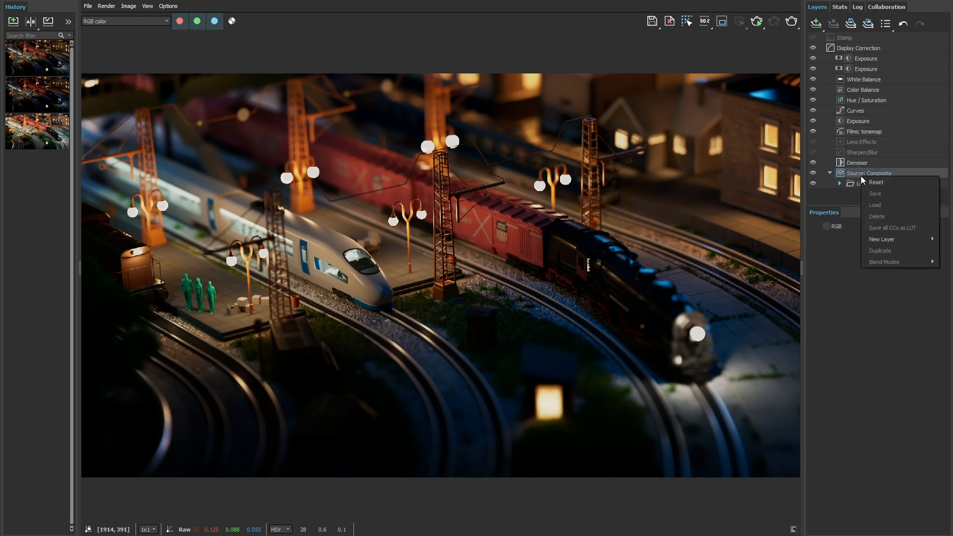
pyautogui.moveTo(881, 238)
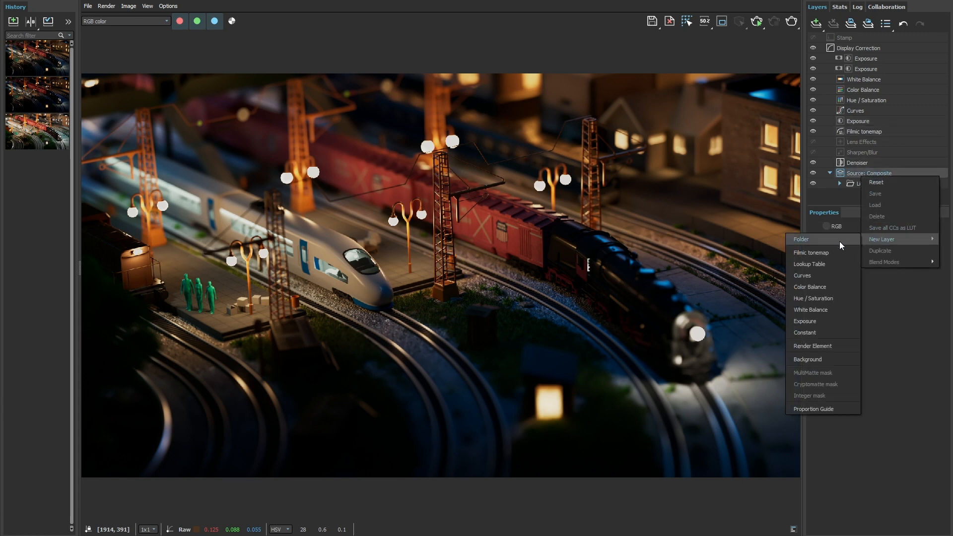
pyautogui.click(832, 345)
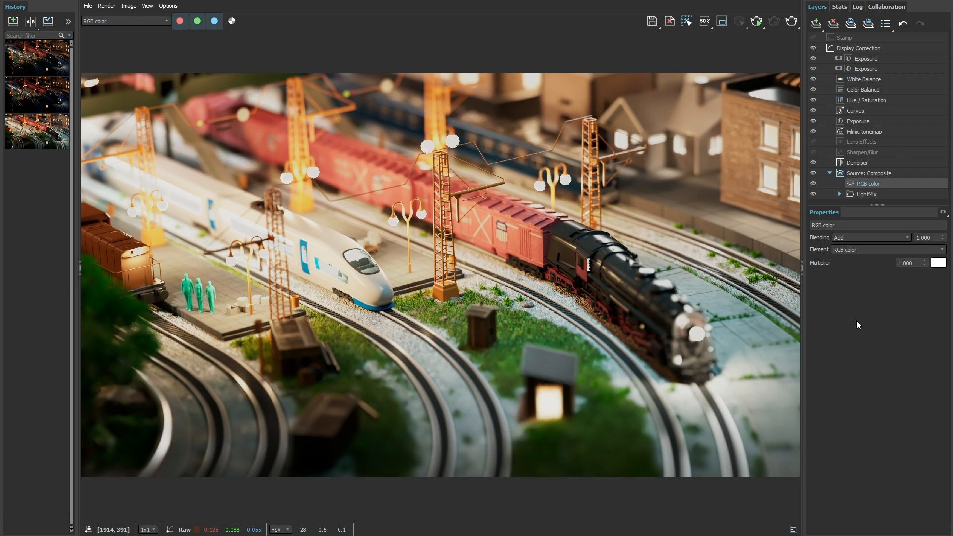
pyautogui.click(942, 250)
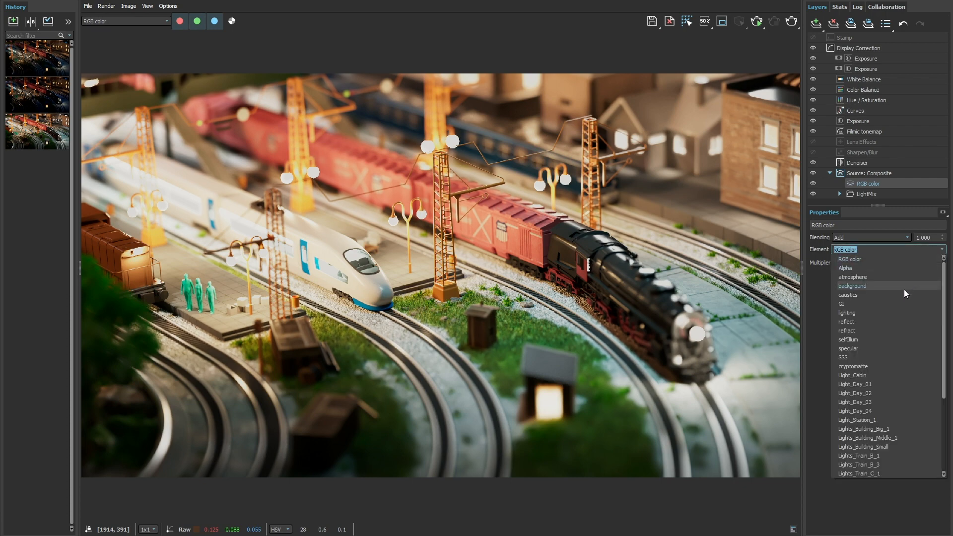
pyautogui.click(890, 320)
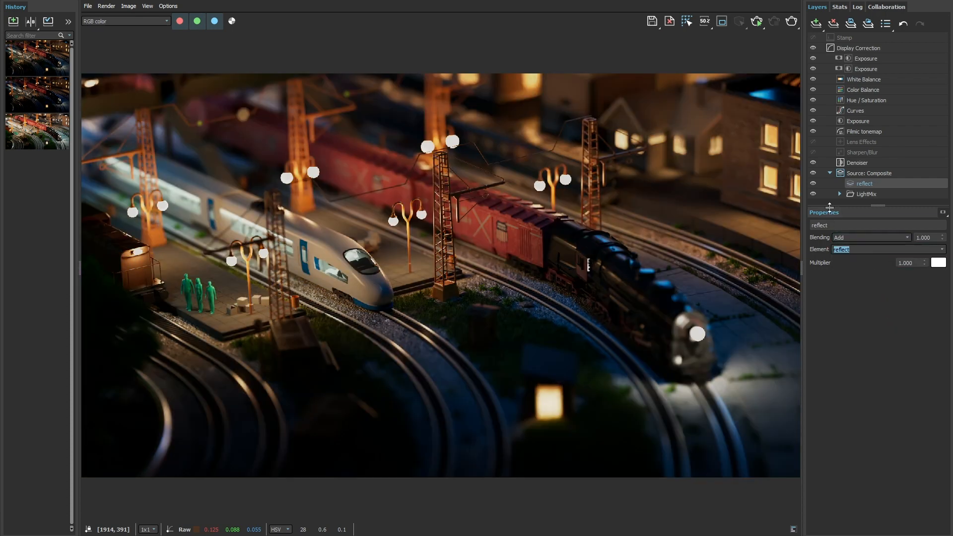
pyautogui.click(814, 183)
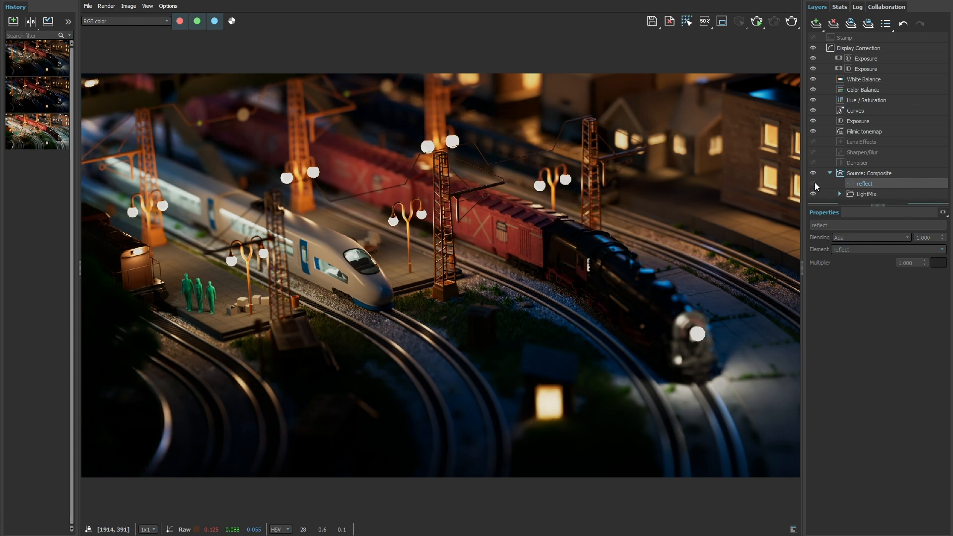
pyautogui.click(813, 183)
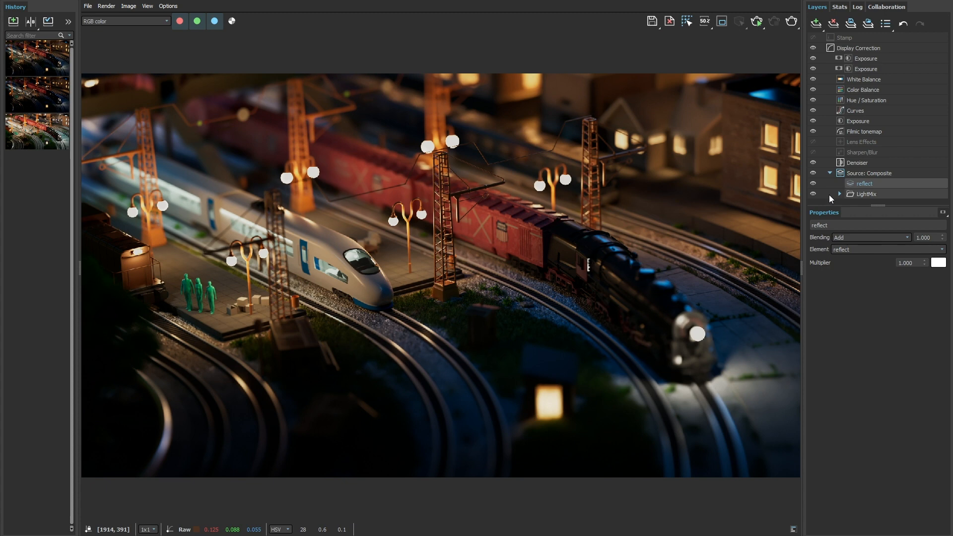
# Try Subtract and Multiply blending on the reflect layer and return it to Add
pyautogui.click(907, 238)
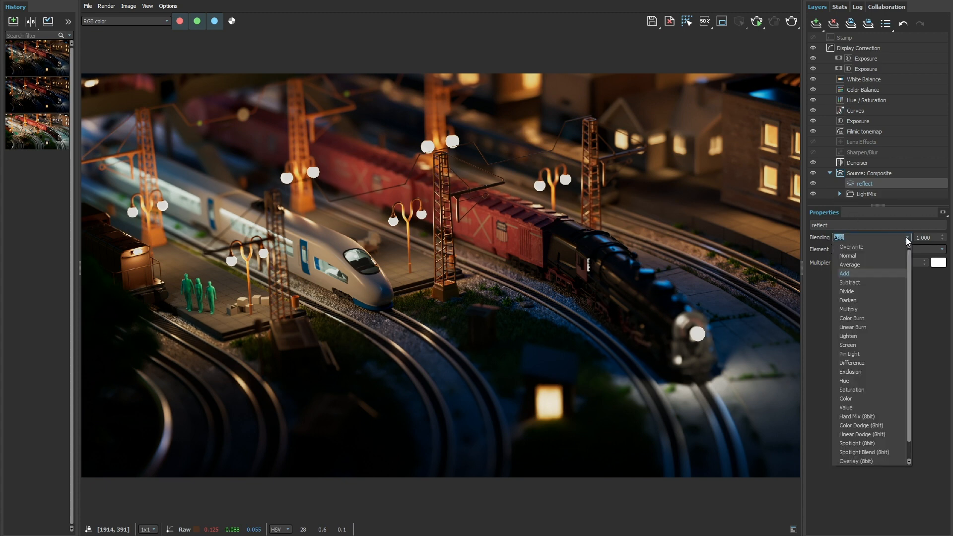
pyautogui.click(881, 282)
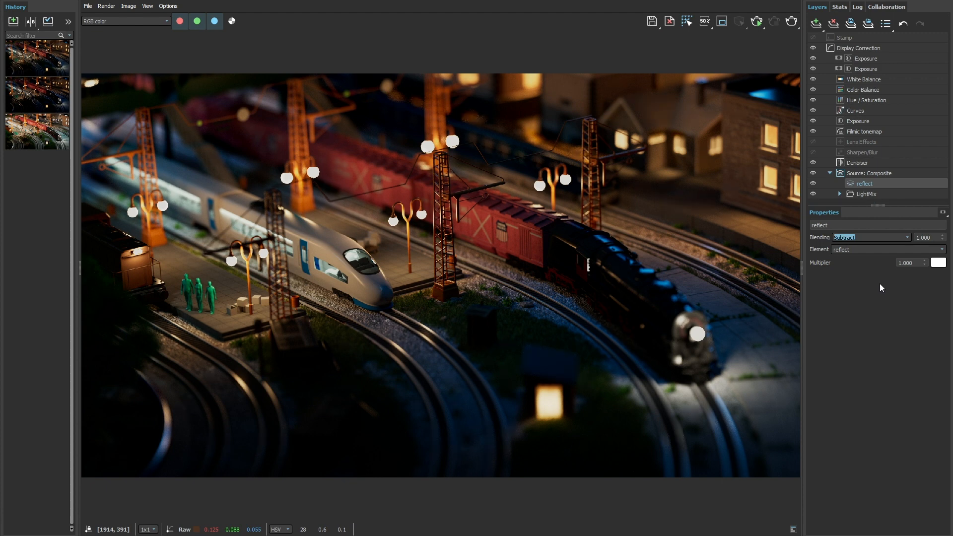
pyautogui.click(907, 239)
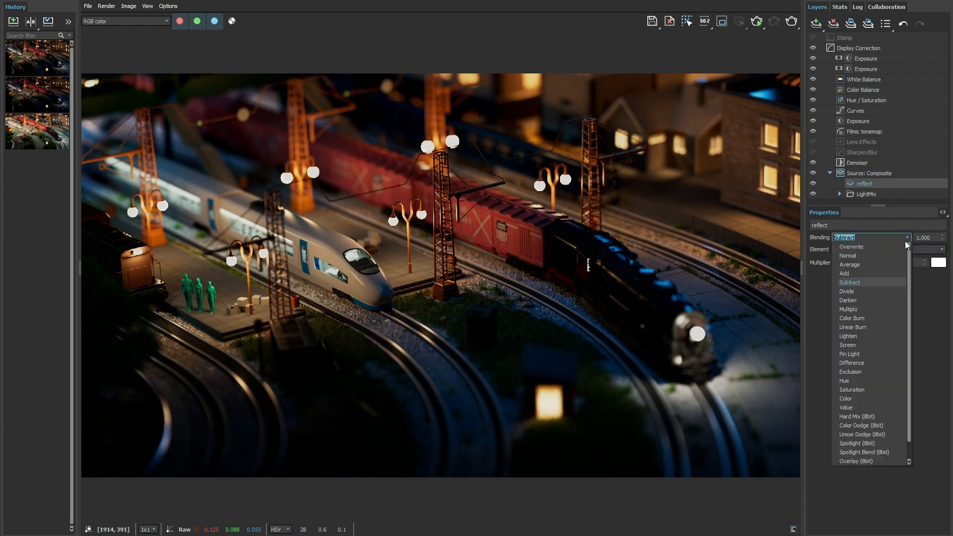
pyautogui.click(873, 310)
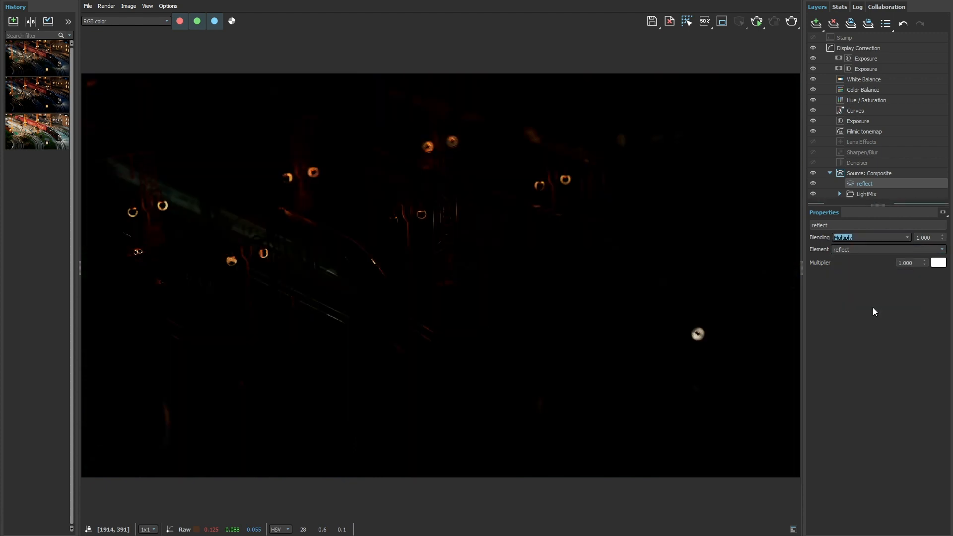
pyautogui.click(906, 239)
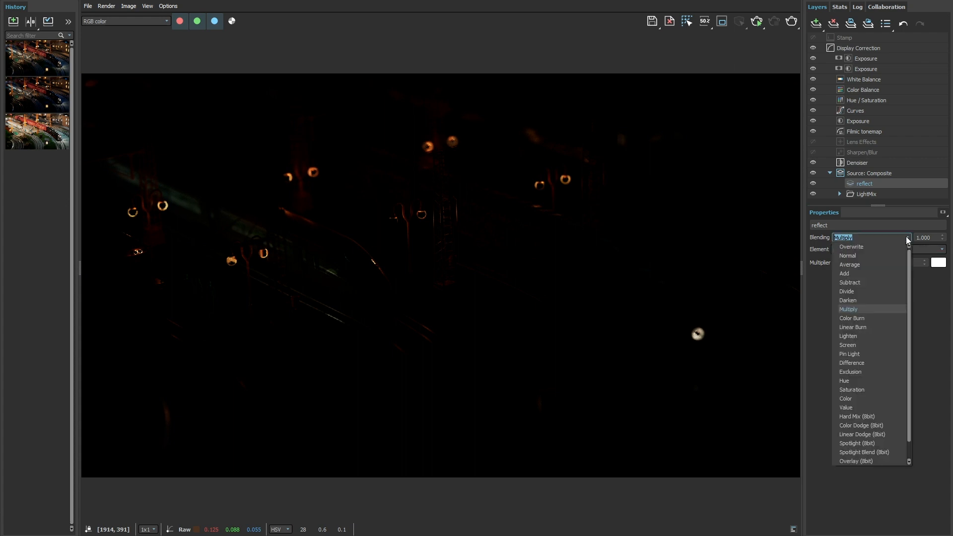
pyautogui.click(877, 273)
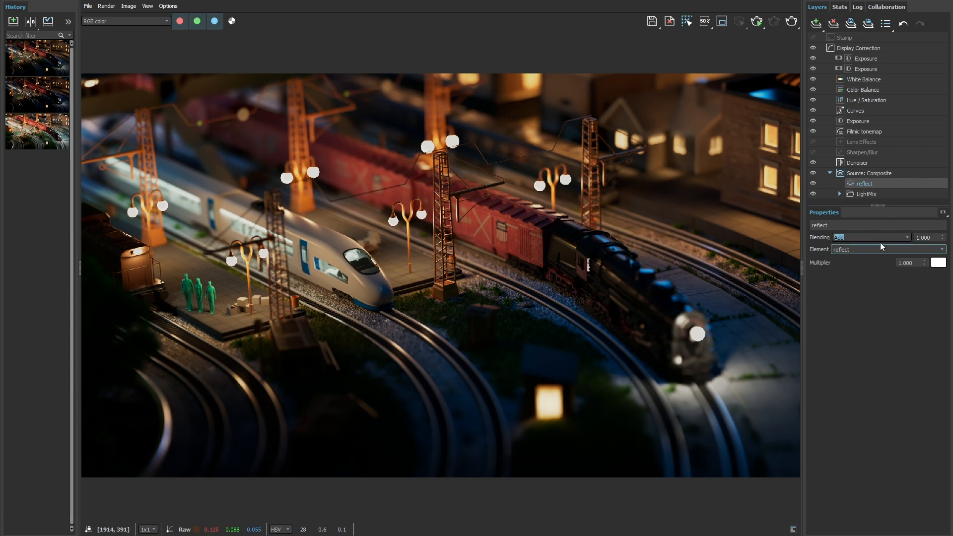
# Add another render element layer under the composite source and assign the lighting element to it
pyautogui.click(877, 175)
pyautogui.rightClick(876, 174)
pyautogui.moveTo(880, 236)
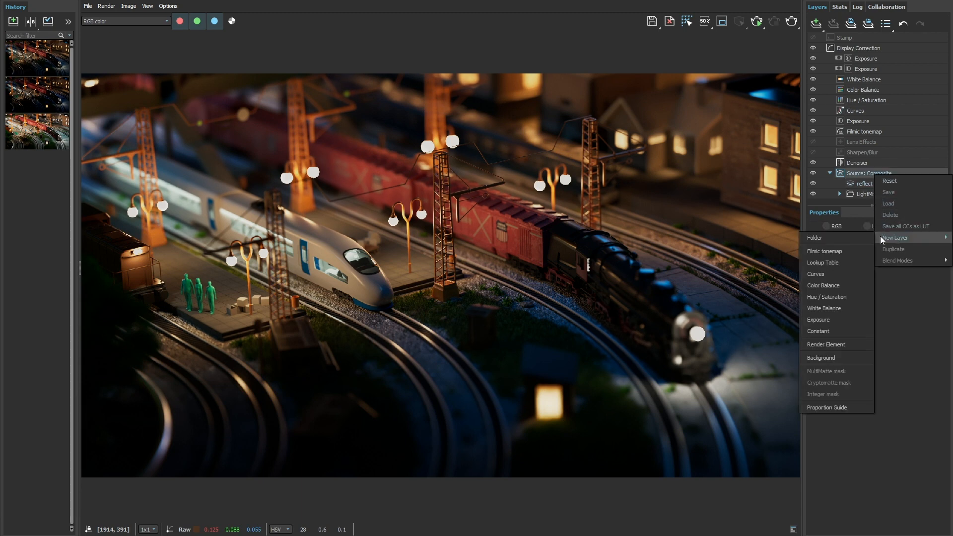
pyautogui.click(846, 344)
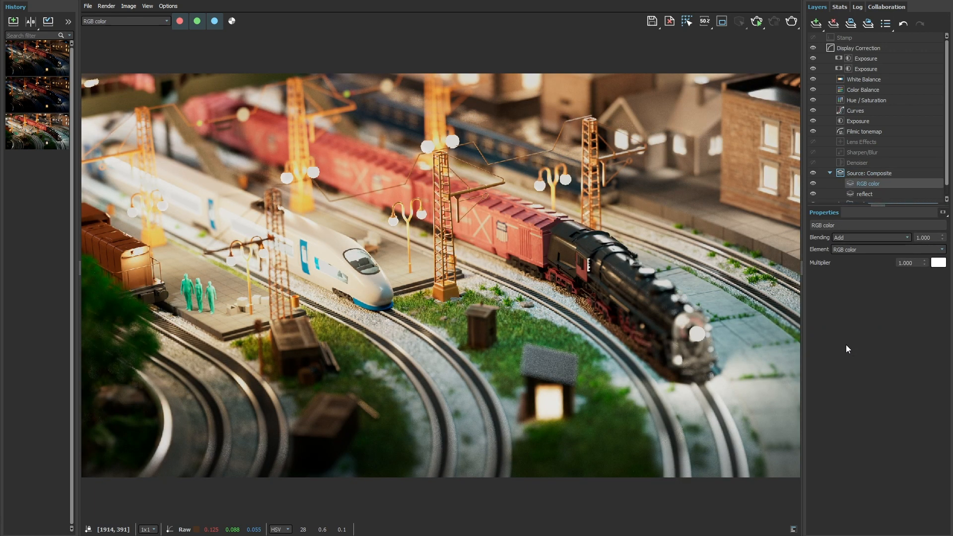
pyautogui.click(942, 250)
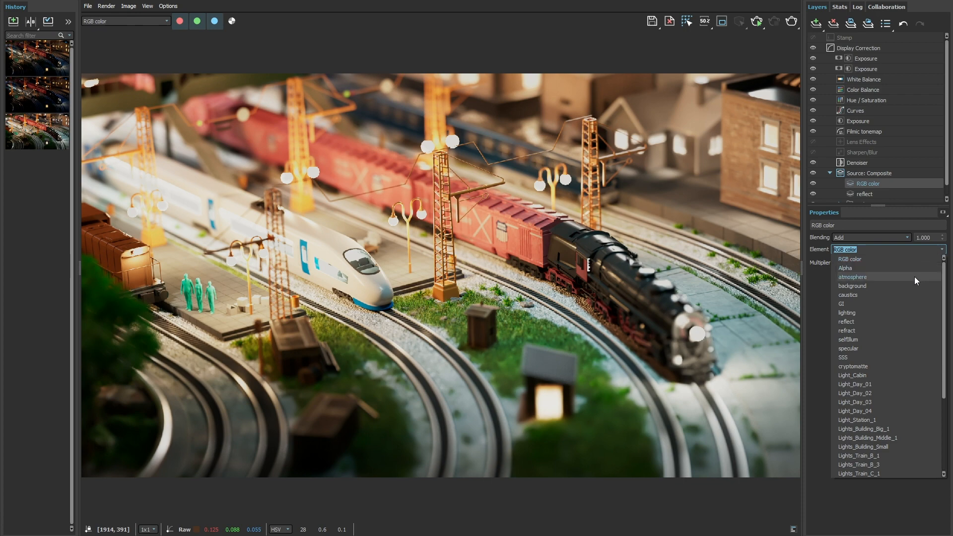
pyautogui.click(896, 313)
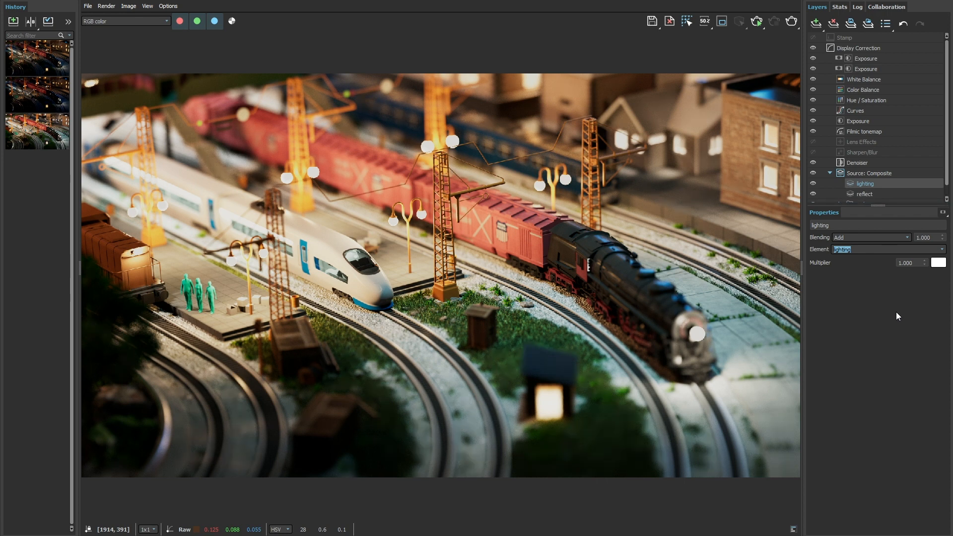
# Give the lighting layer a Cryptomatte mask of the platform's Tiles_Mtl and set the layer's multiplier to about 0.175
pyautogui.rightClick(872, 184)
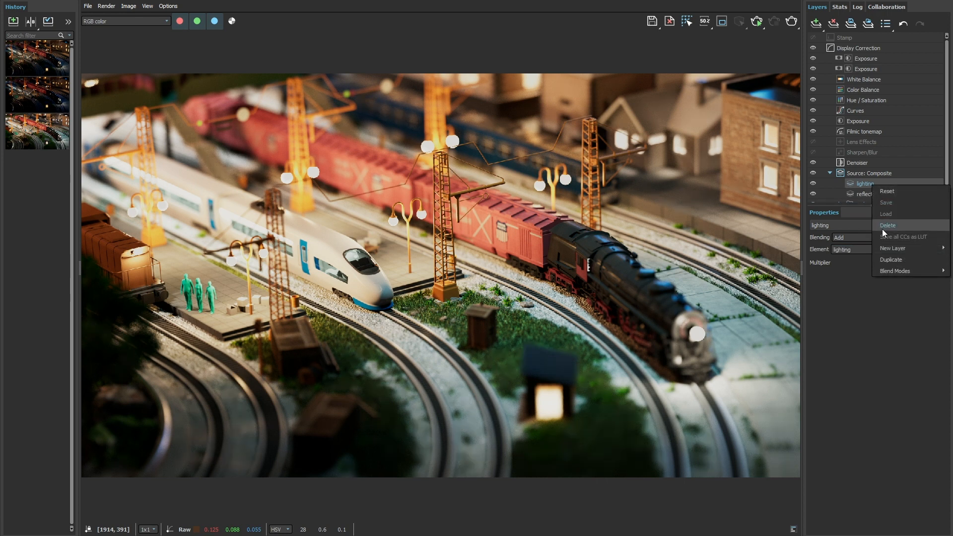
pyautogui.moveTo(892, 246)
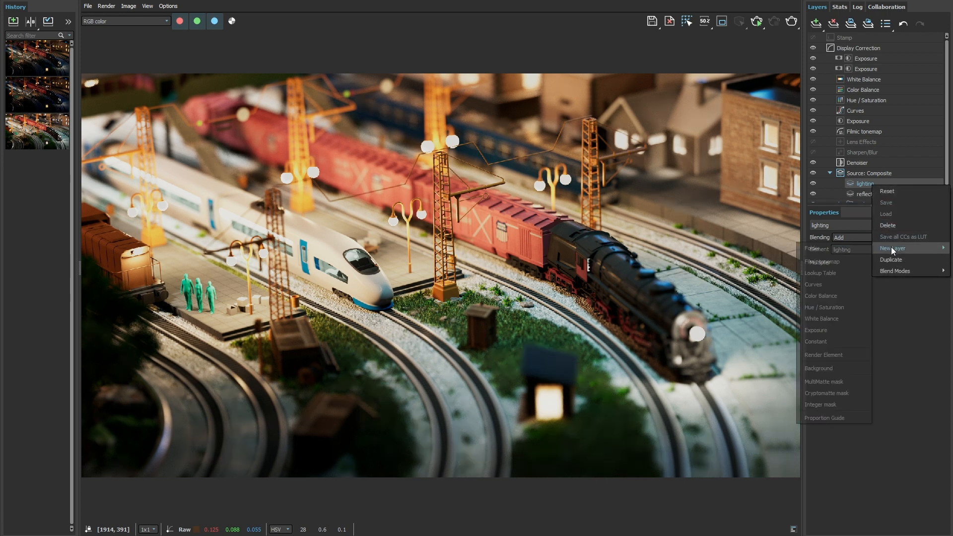
pyautogui.click(839, 391)
pyautogui.click(826, 280)
pyautogui.click(751, 231)
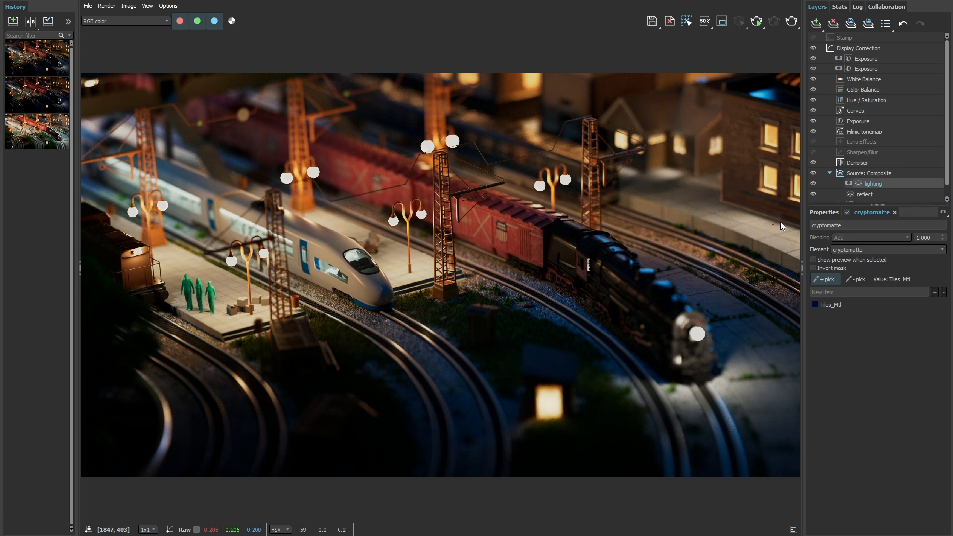
pyautogui.click(819, 212)
pyautogui.moveTo(924, 262); pyautogui.dragTo(931, 349)
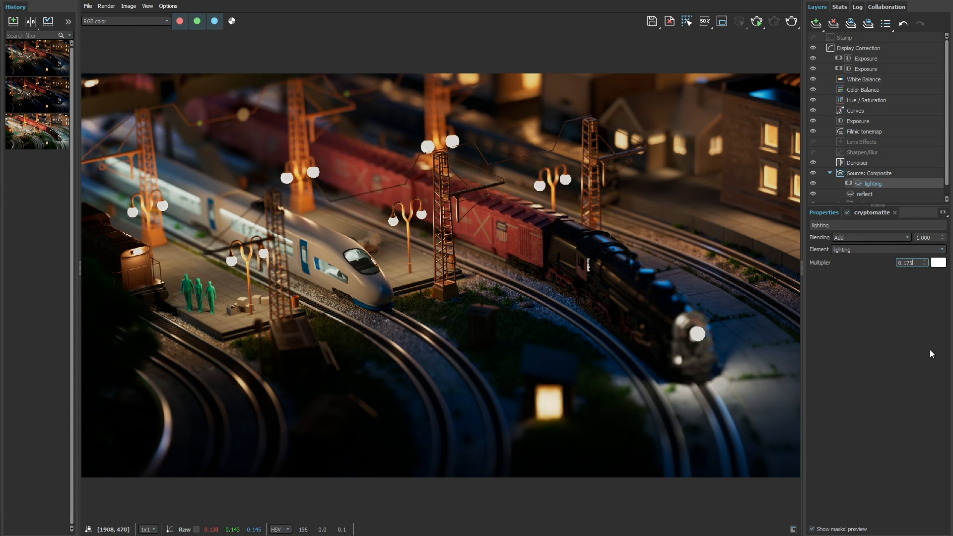
# Enable Lens Effects and save the current render to the history
pyautogui.click(851, 142)
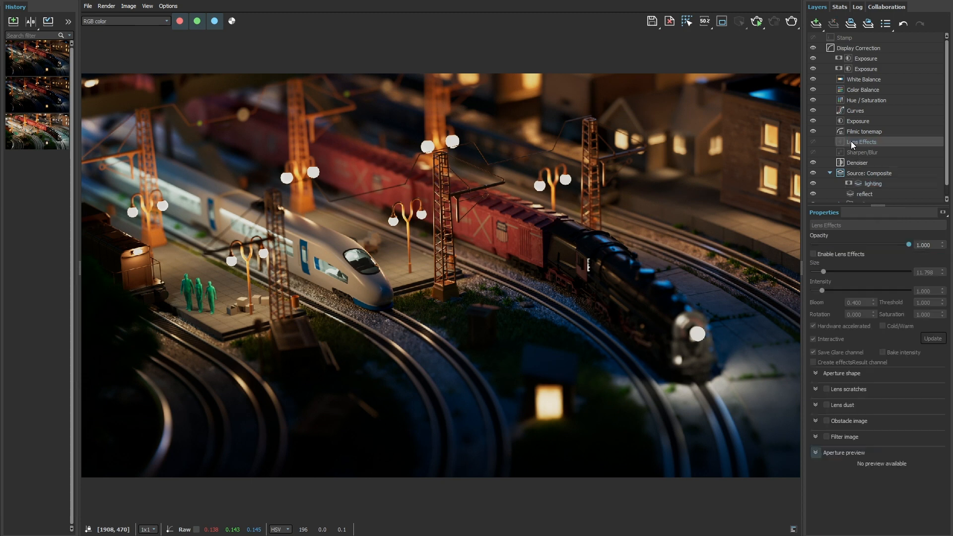
pyautogui.click(813, 254)
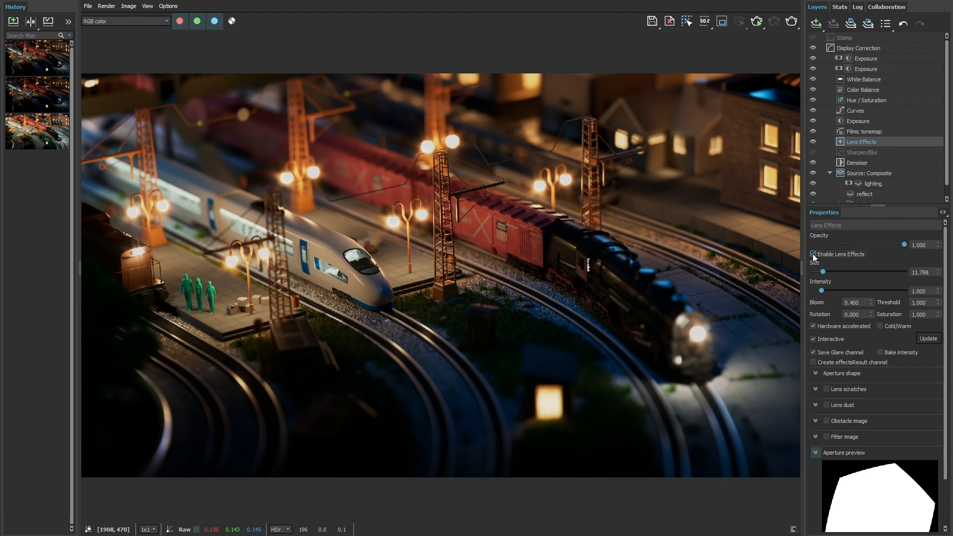
pyautogui.click(14, 22)
# Compare the newest history render as A against the daylight render as B, and close the comparison
pyautogui.click(30, 22)
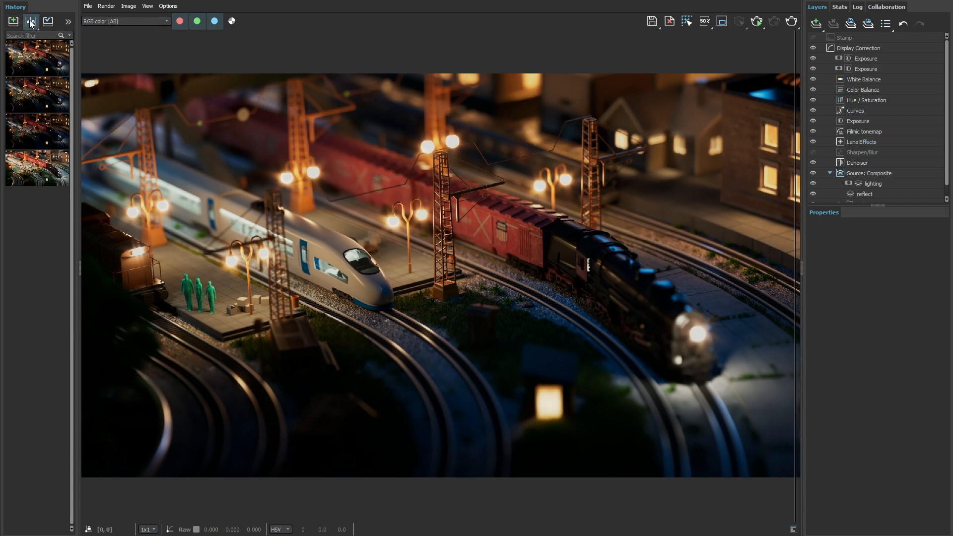
pyautogui.click(23, 54)
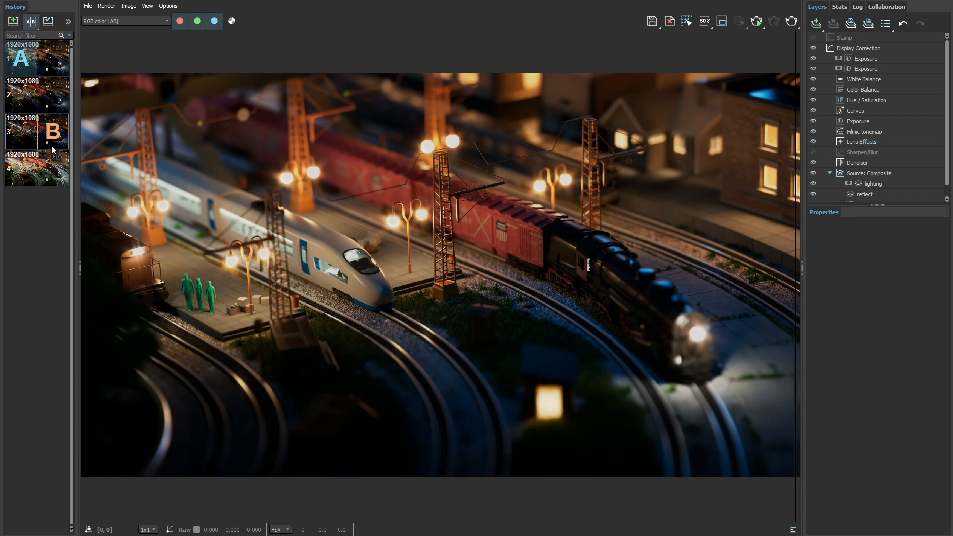
pyautogui.click(53, 167)
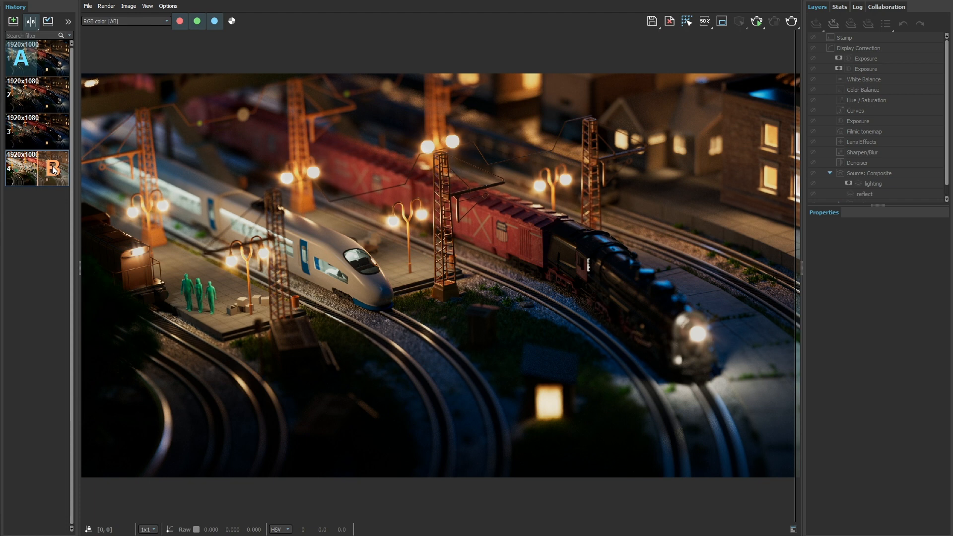
pyautogui.moveTo(794, 277); pyautogui.dragTo(799, 298)
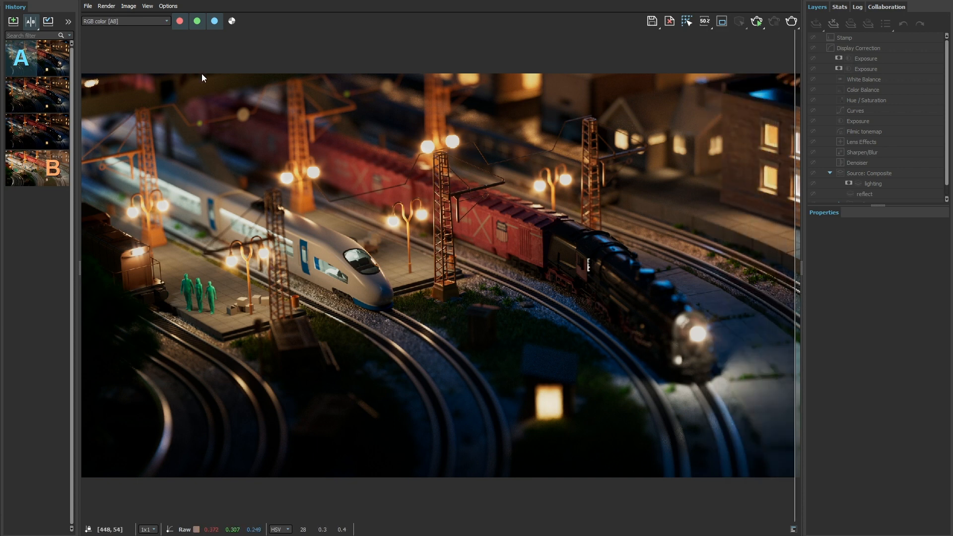
pyautogui.click(31, 22)
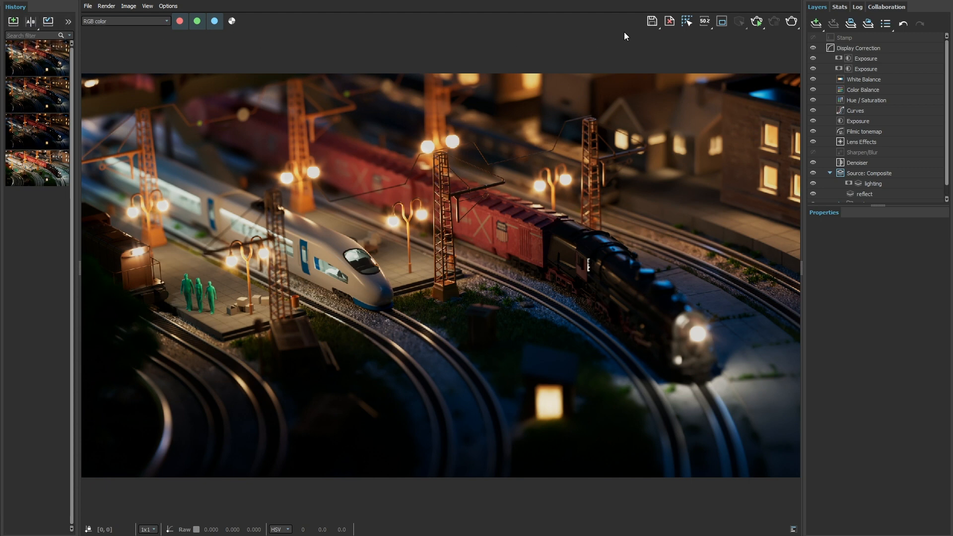
pyautogui.click(654, 22)
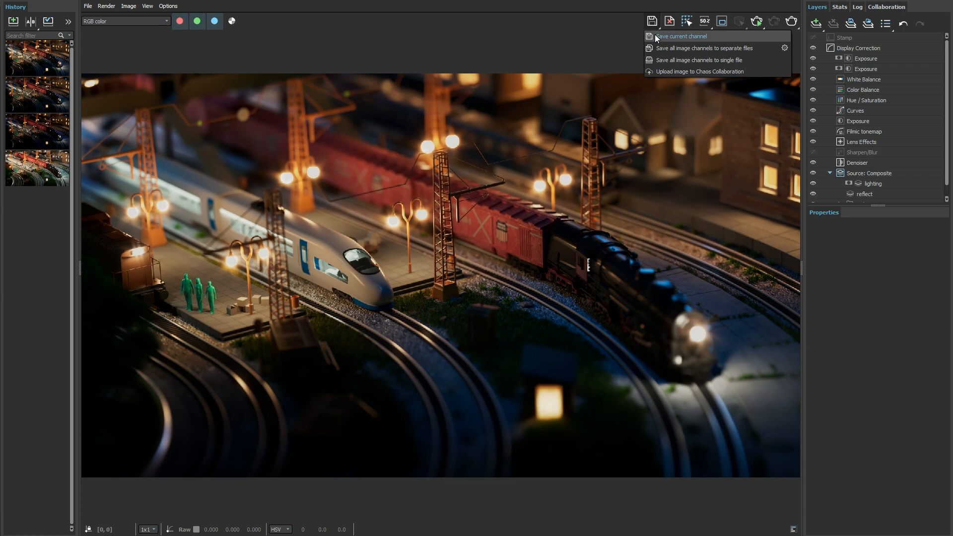
pyautogui.click(656, 60)
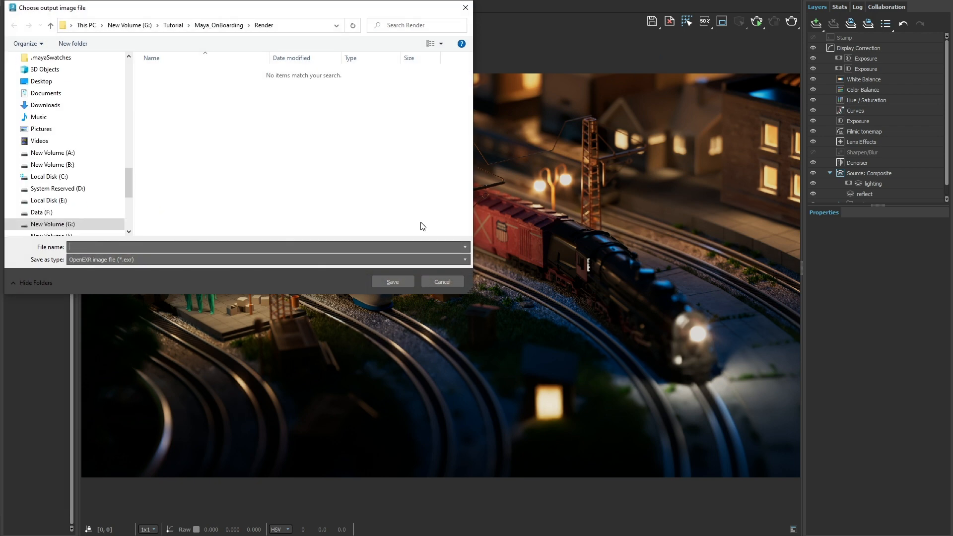
pyautogui.click(398, 257)
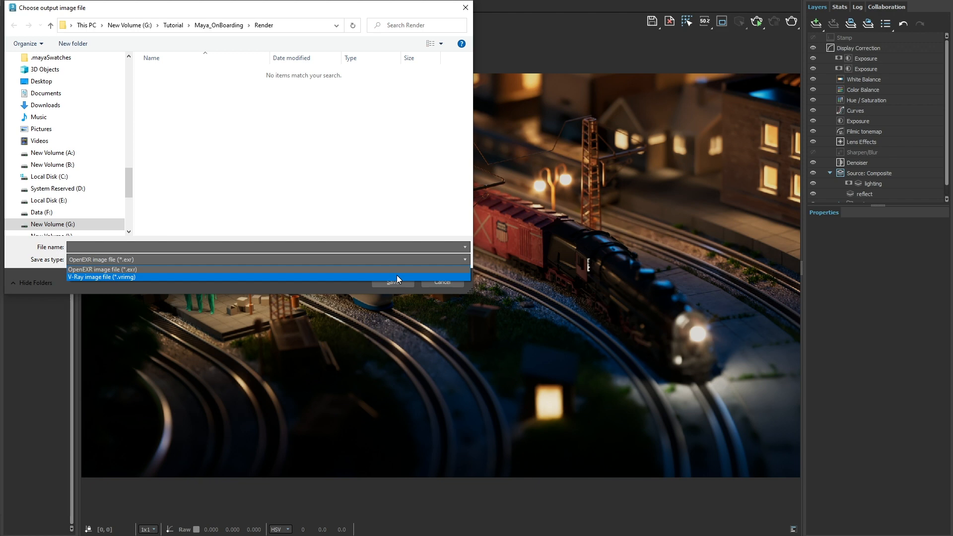
pyautogui.click(441, 286)
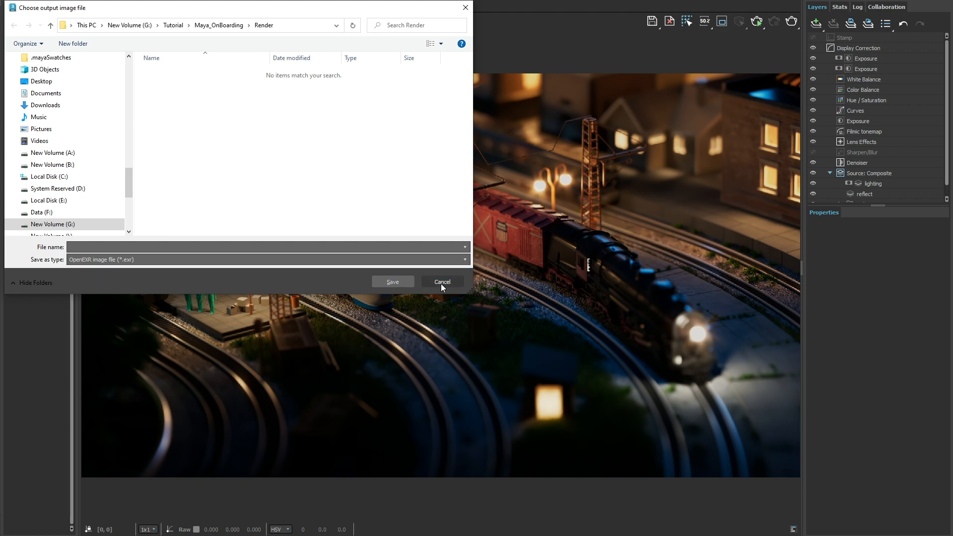
pyautogui.click(441, 284)
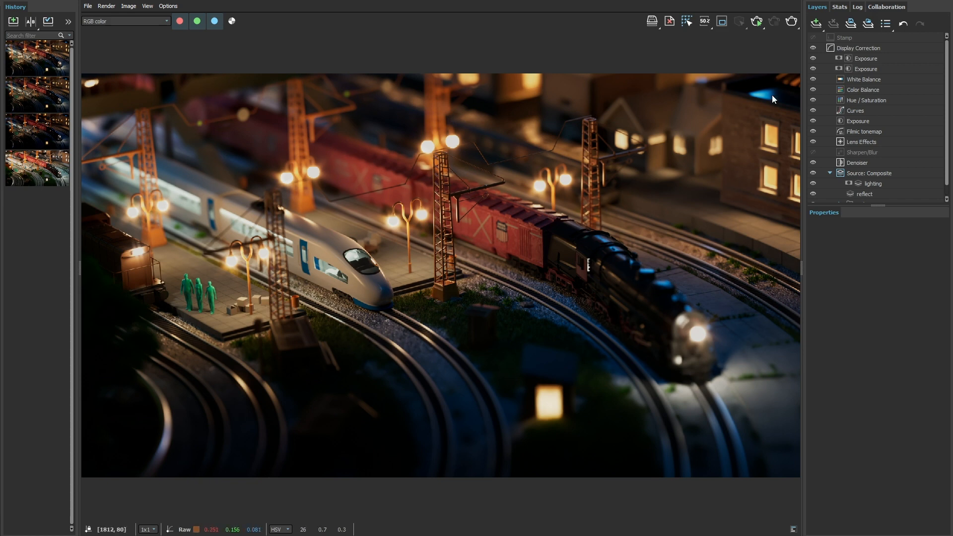
# Prepare the current image for upload to Chaos Cloud Collaboration and open the uploaded render in the Train_Station project in the browser
pyautogui.click(887, 7)
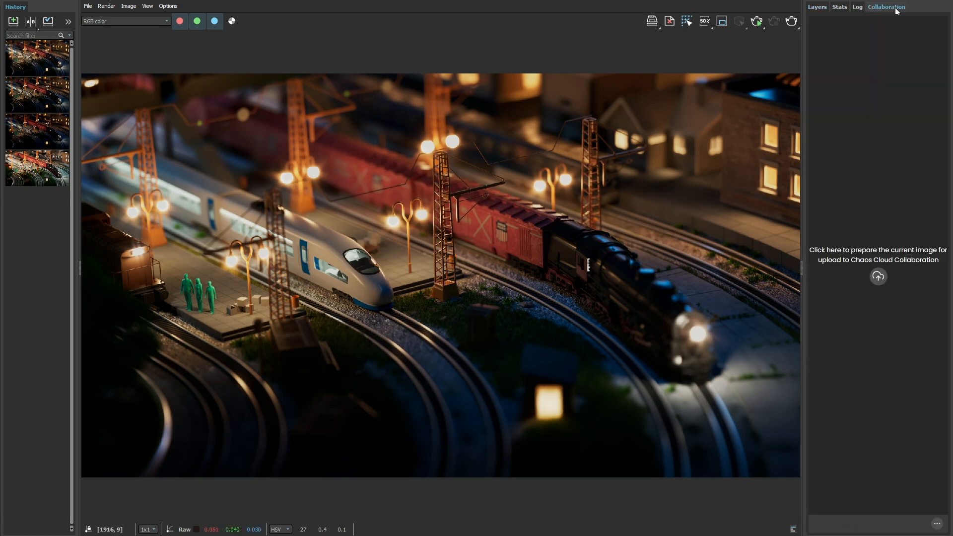
pyautogui.click(877, 277)
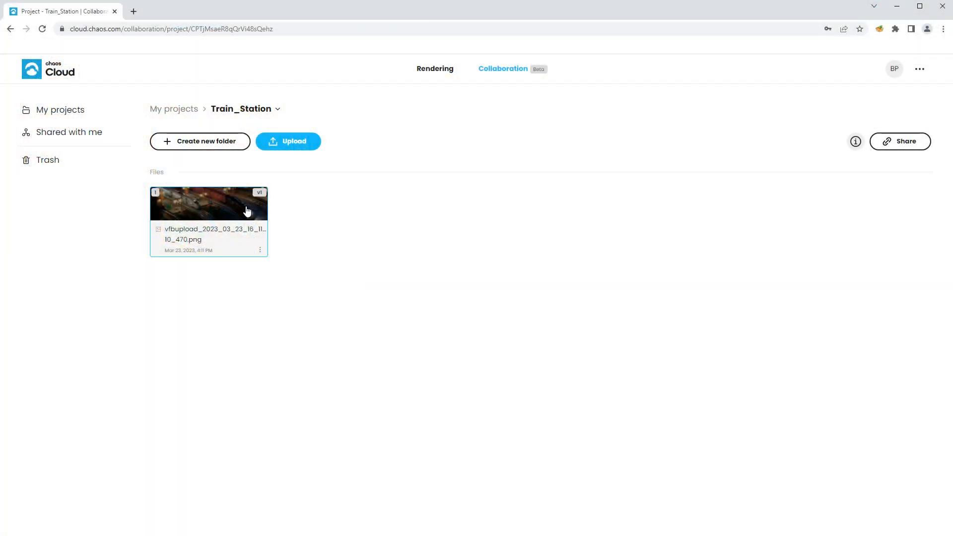
pyautogui.click(245, 207)
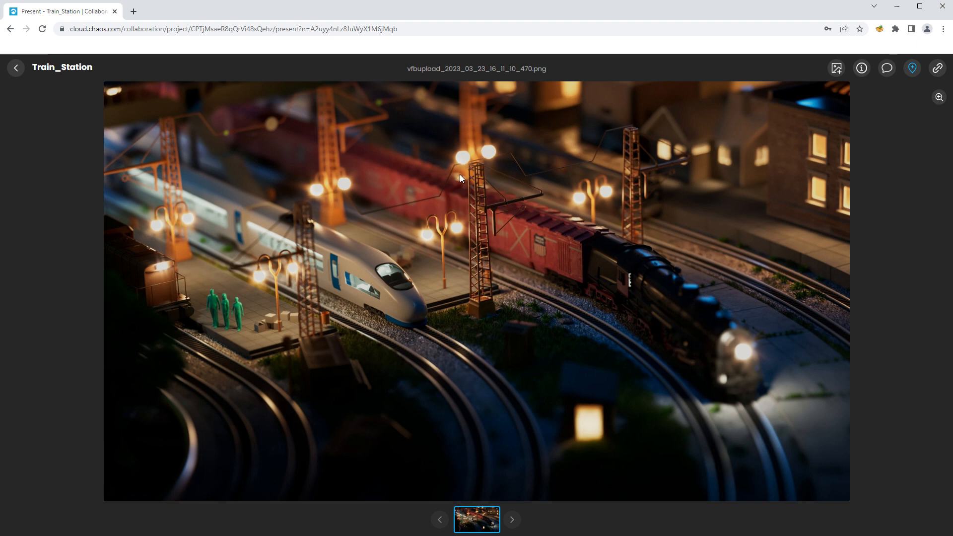
# Pin the comment "I like the lighting" on the red freight car in the uploaded render
pyautogui.click(883, 71)
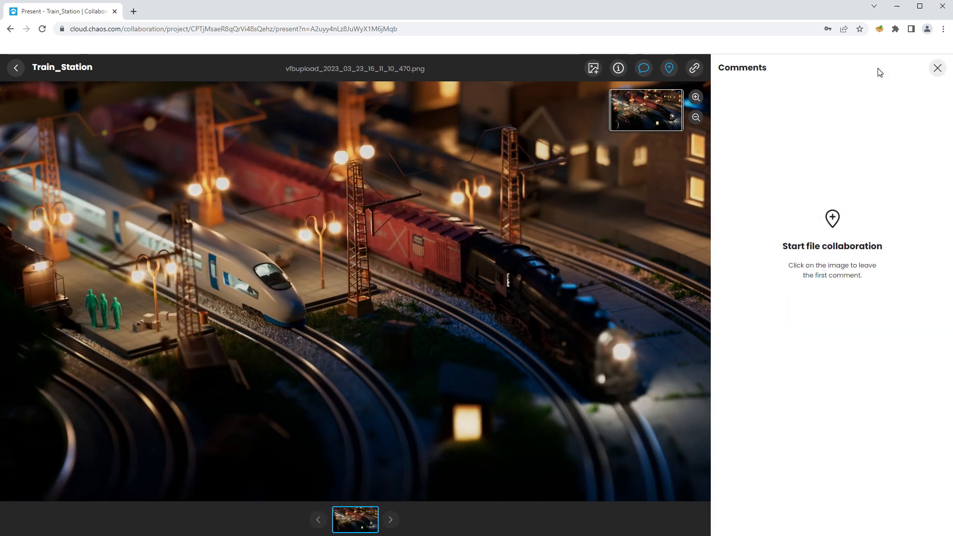
pyautogui.click(432, 267)
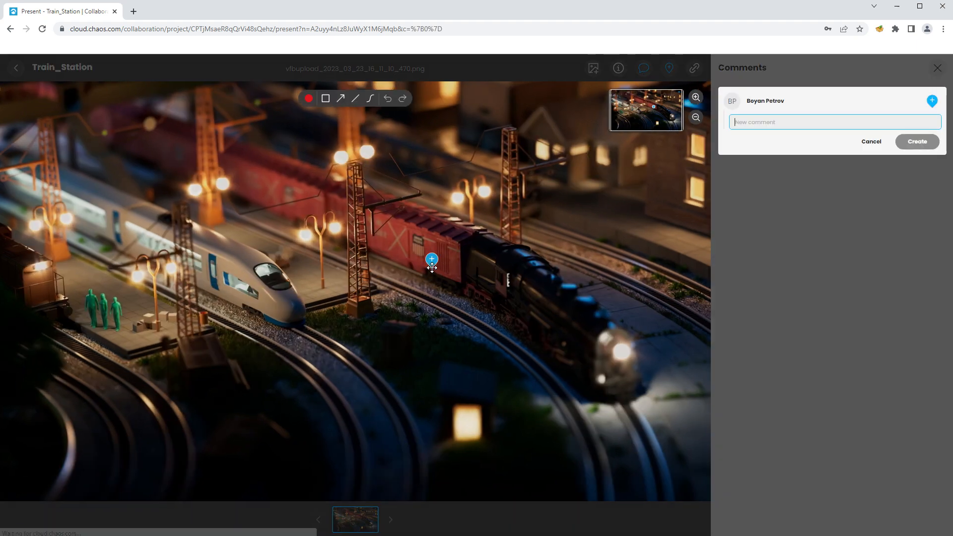
pyautogui.write('I like the lighting')
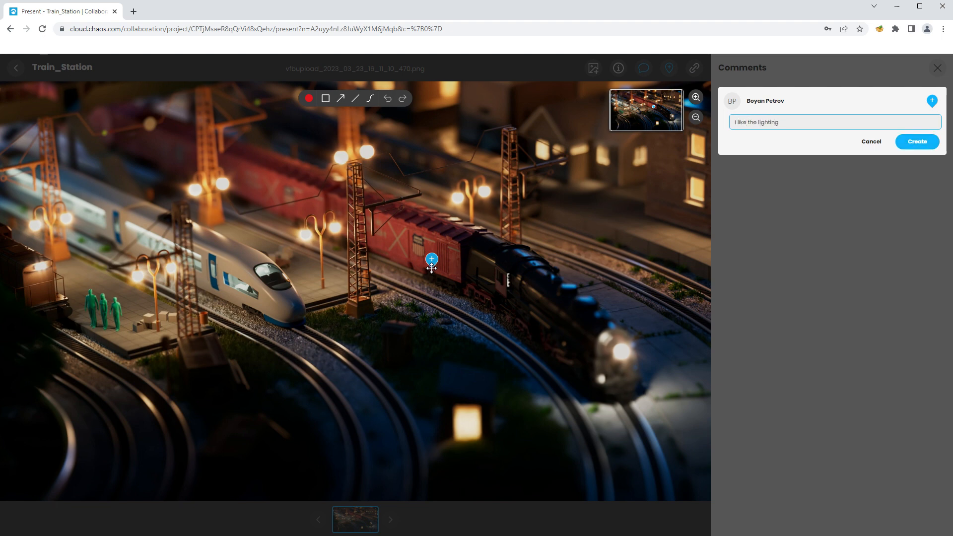
pyautogui.click(915, 143)
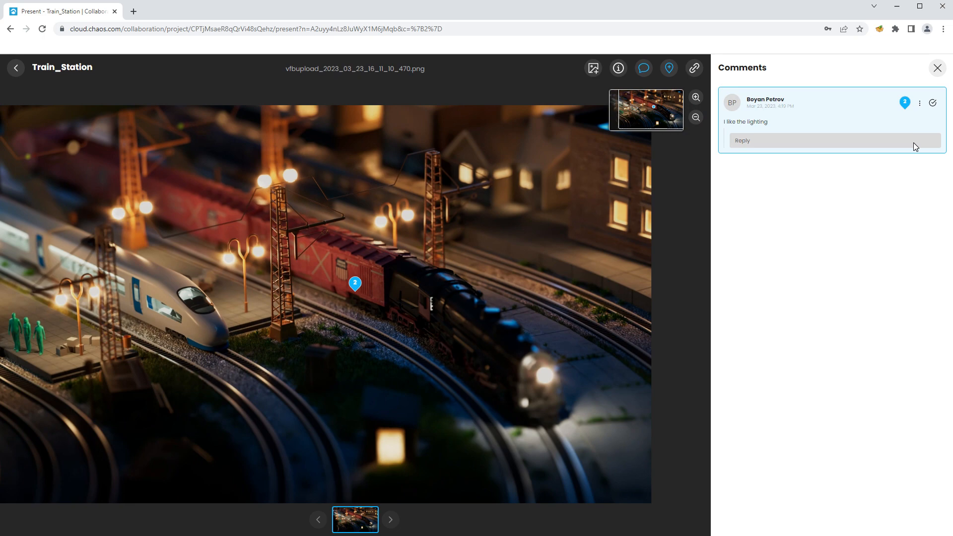